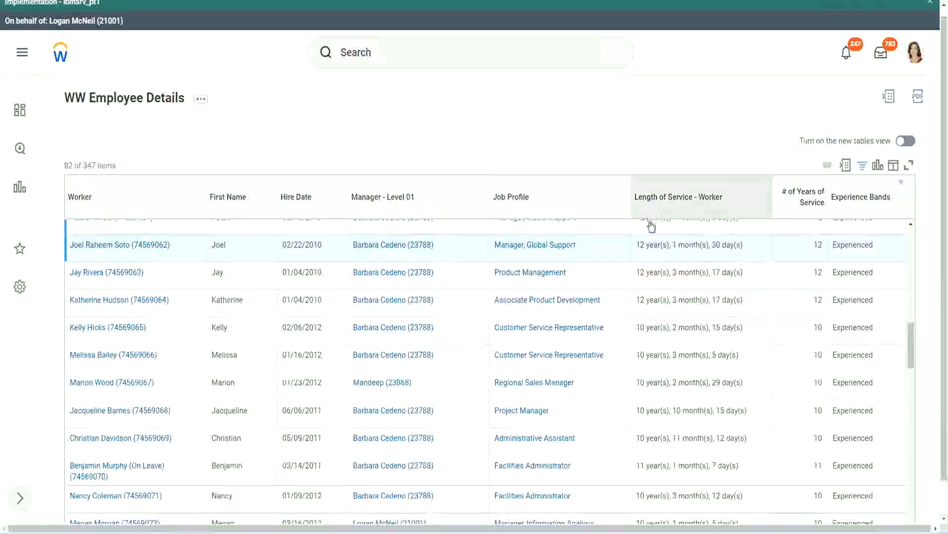
Compare Length of Service with # of Years of Service for the workers hired 02/22/2010 and 05/09/2011.
drag(641, 245, 636, 246)
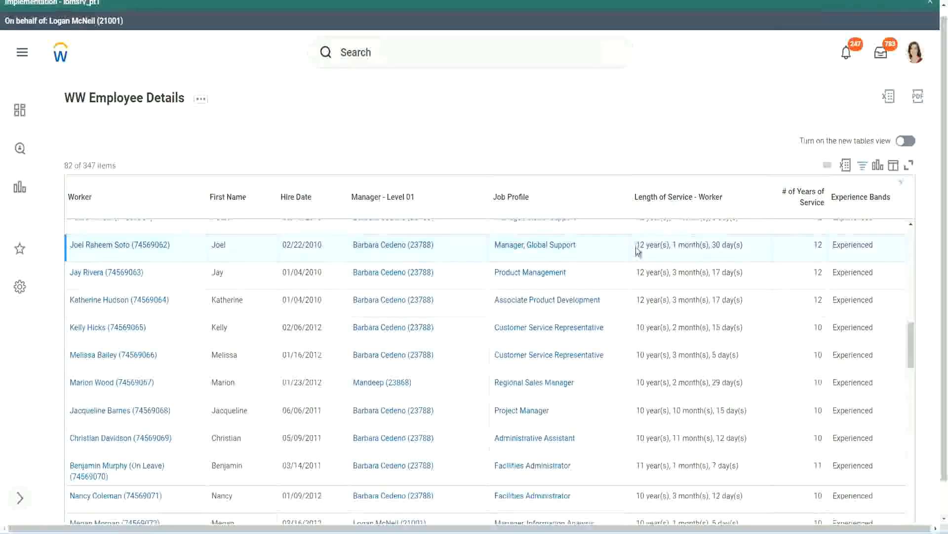
click(669, 244)
drag(637, 244, 726, 245)
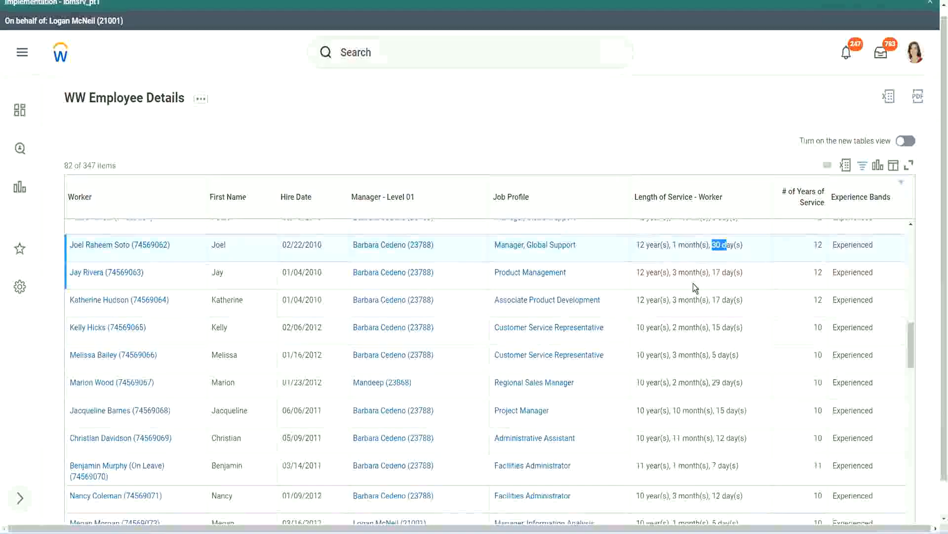
double_click(822, 244)
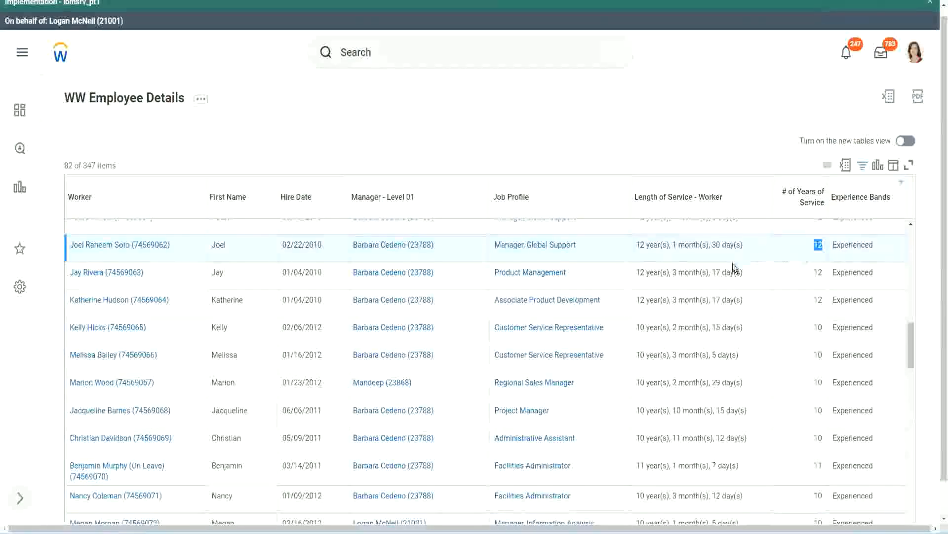
click(653, 438)
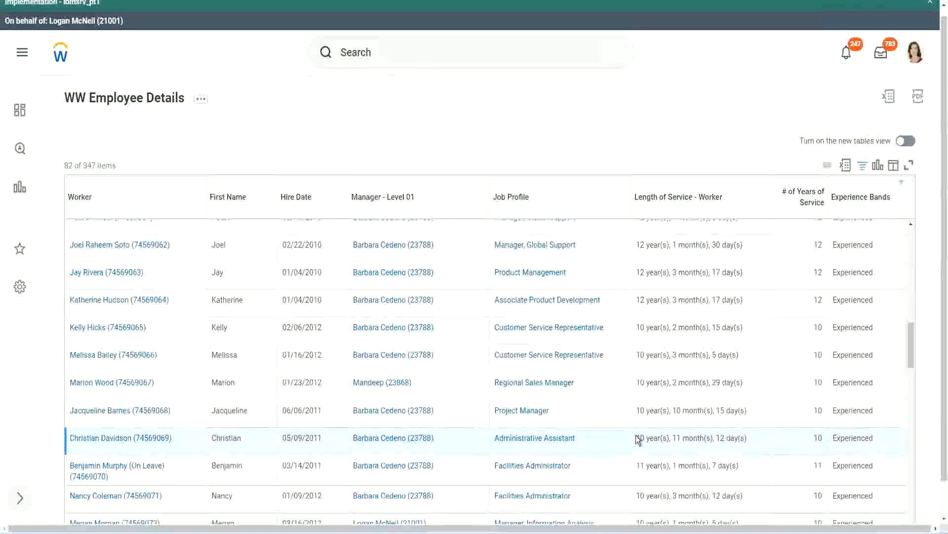
drag(673, 436, 726, 438)
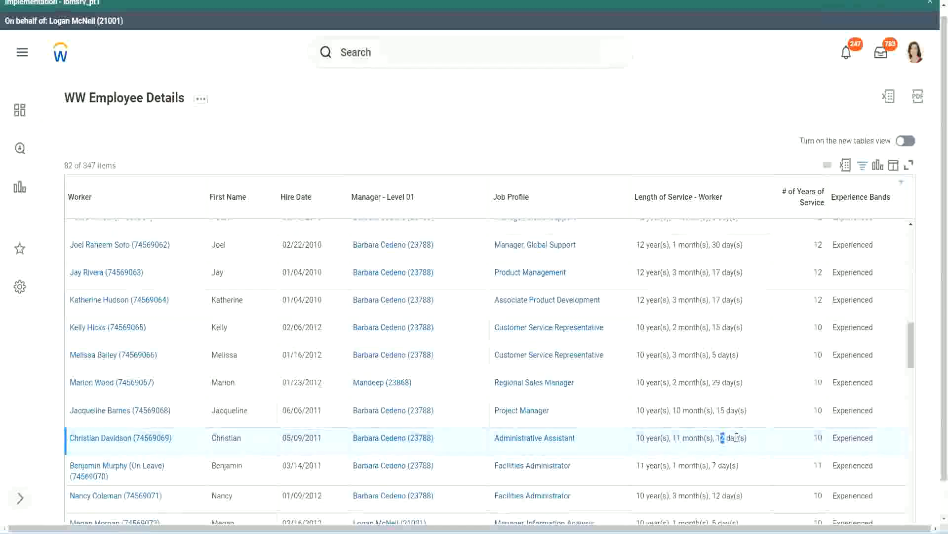
click(737, 437)
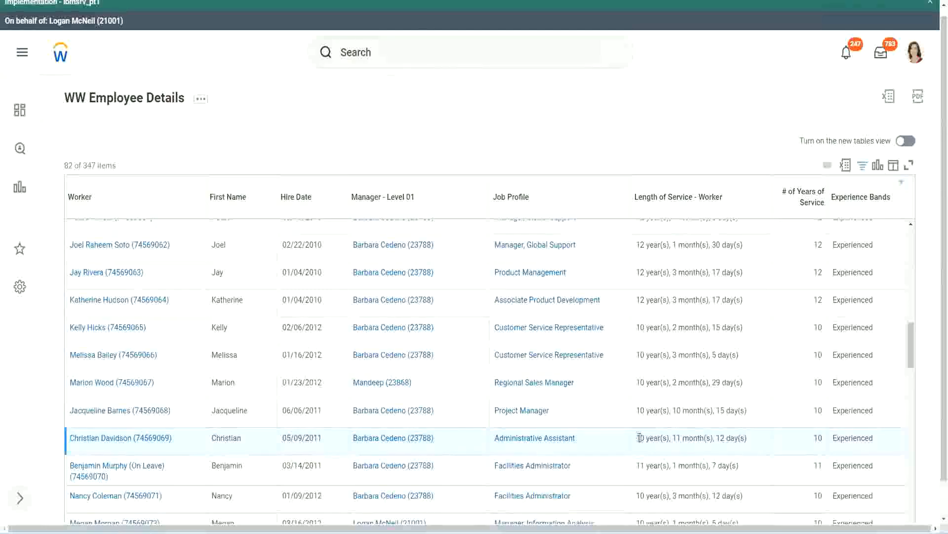
double_click(818, 437)
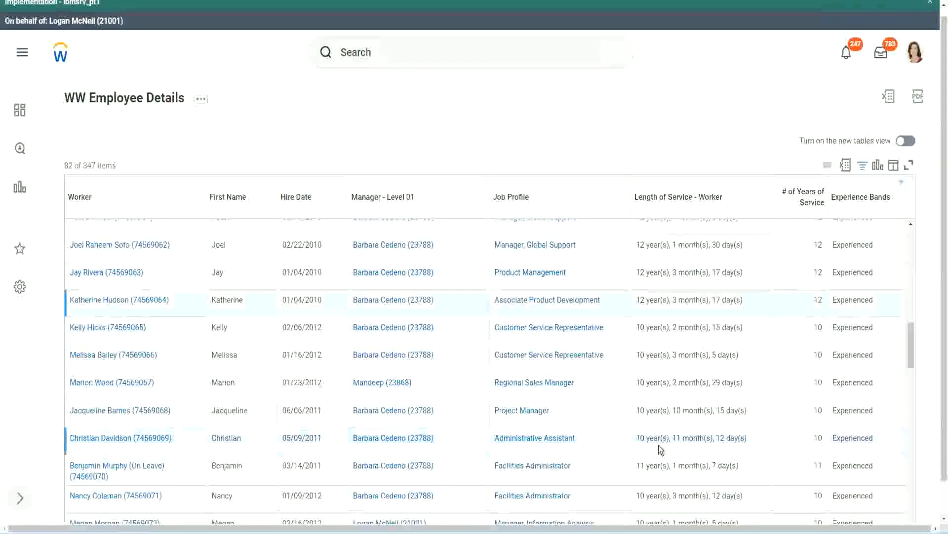
double_click(641, 438)
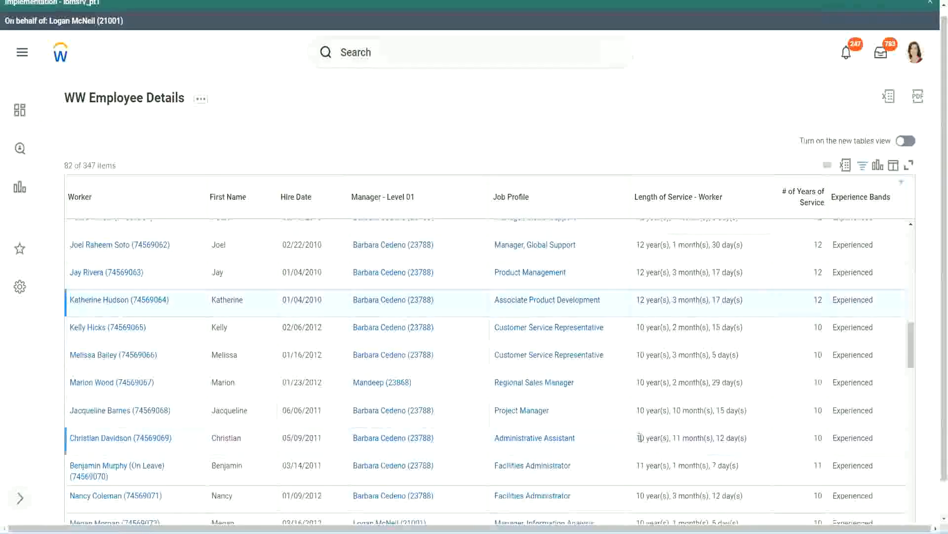
click(716, 435)
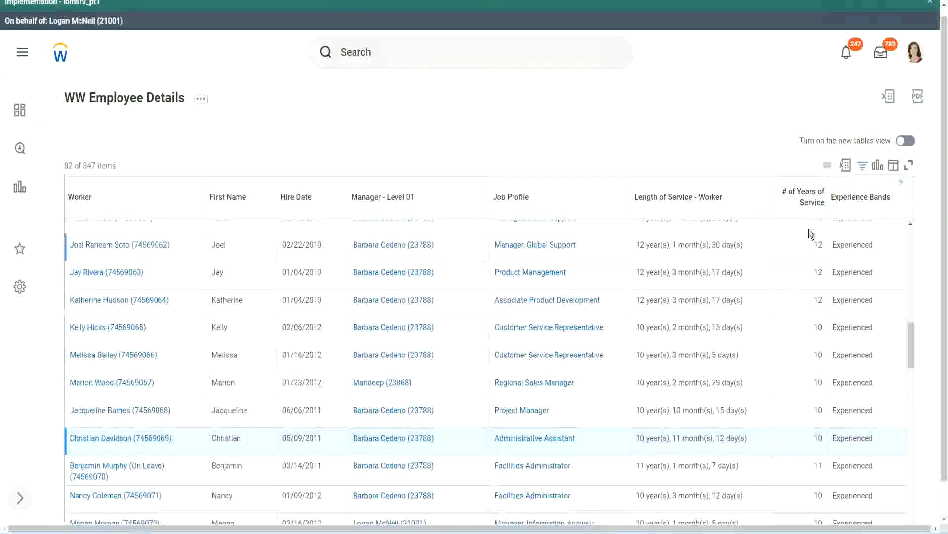
Recheck how length of service converts to whole years, including the Project Manager hired 06/06/2011.
double_click(819, 245)
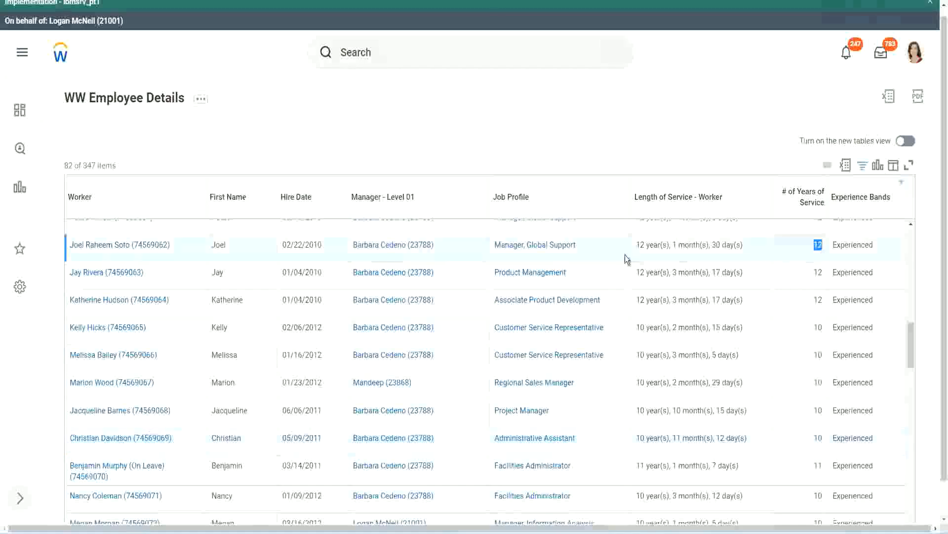
drag(637, 245, 756, 242)
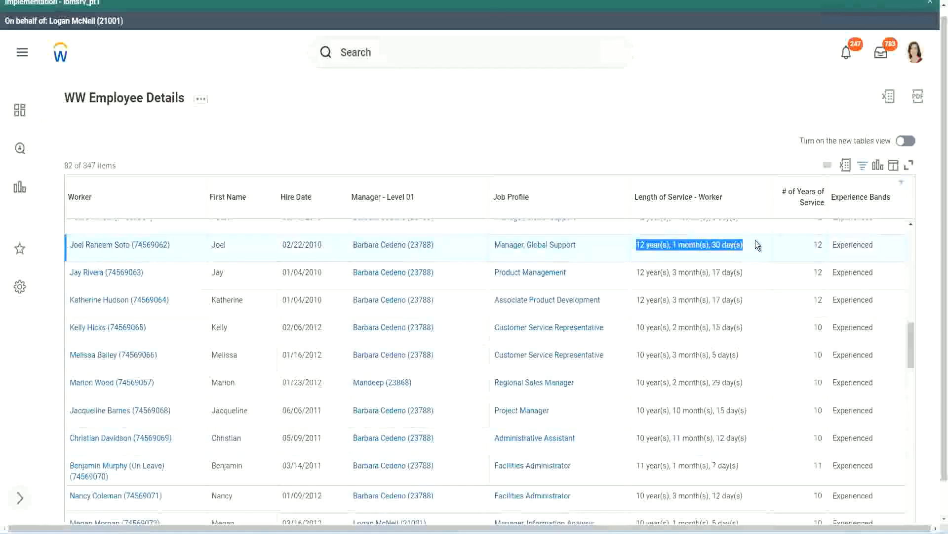
click(736, 437)
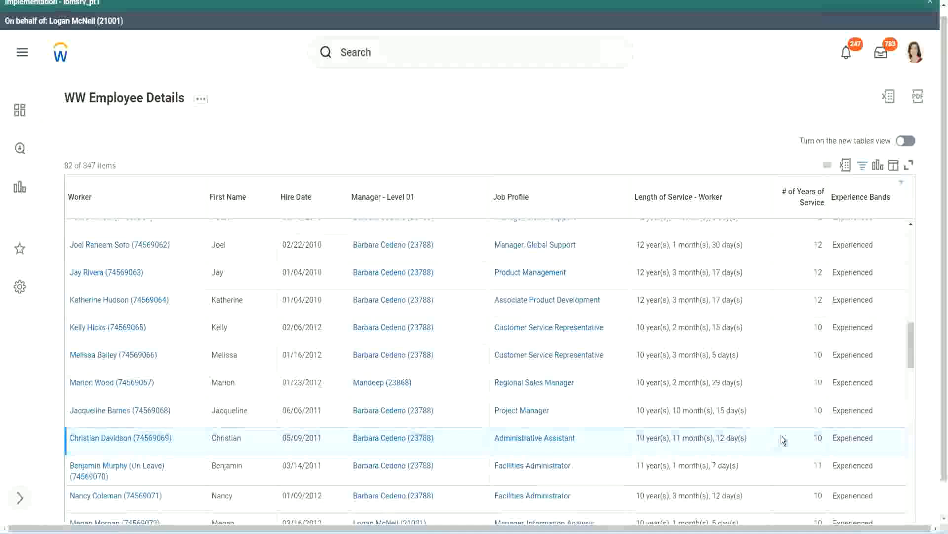
double_click(819, 438)
click(783, 440)
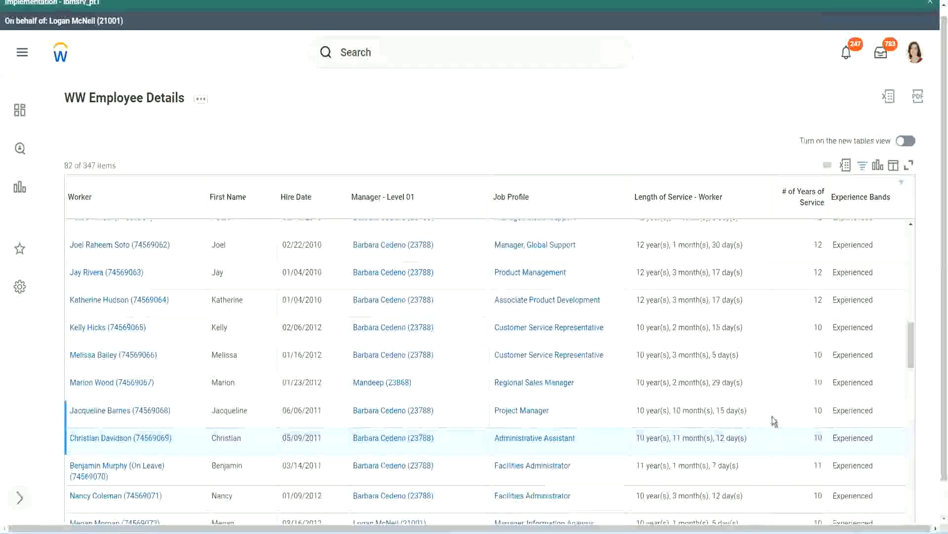
click(790, 410)
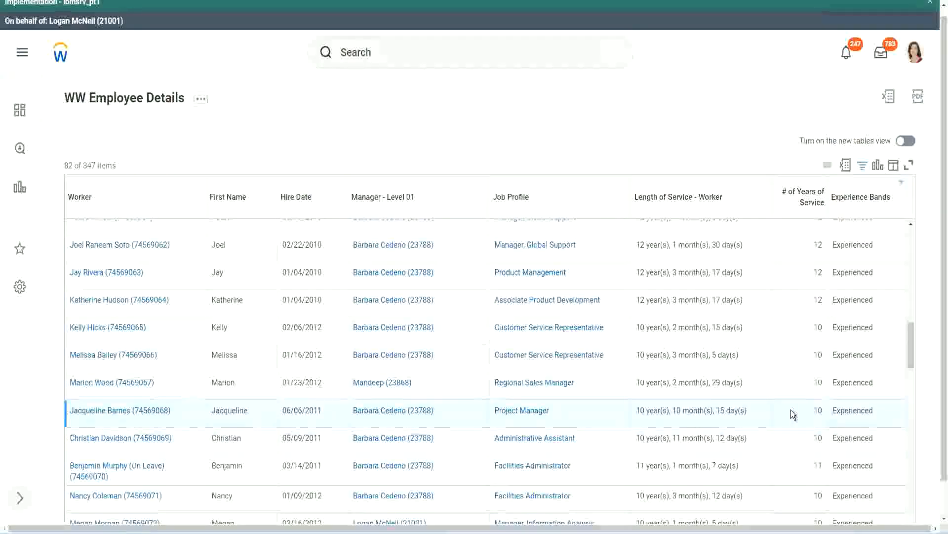
double_click(818, 409)
click(724, 414)
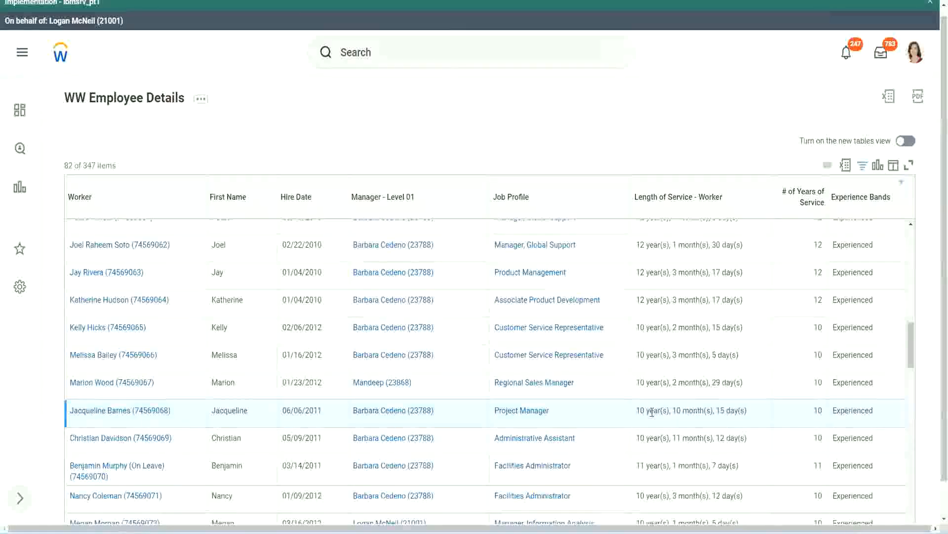
double_click(678, 411)
click(708, 410)
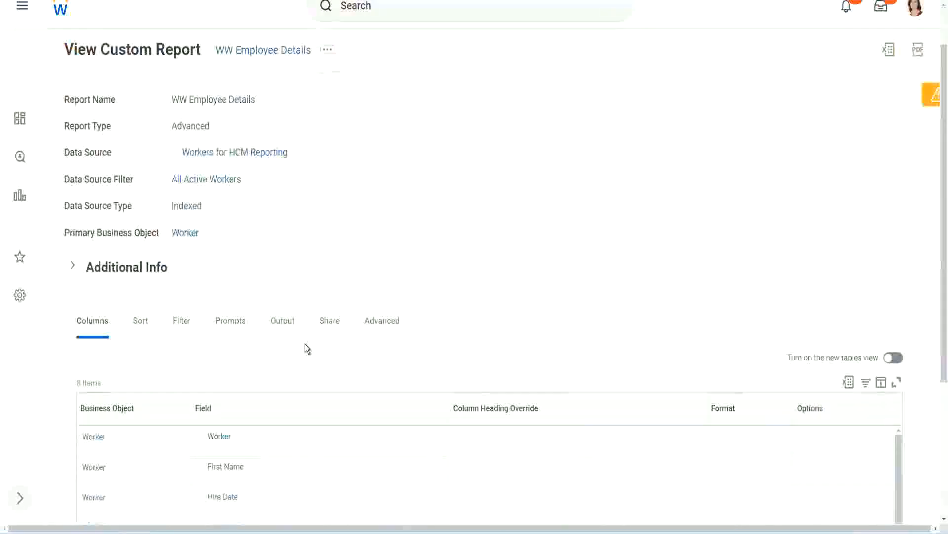
Open the report's Experience Bands calculated field in a new tab and review its conditions and return values.
scroll(307, 349, down, 5)
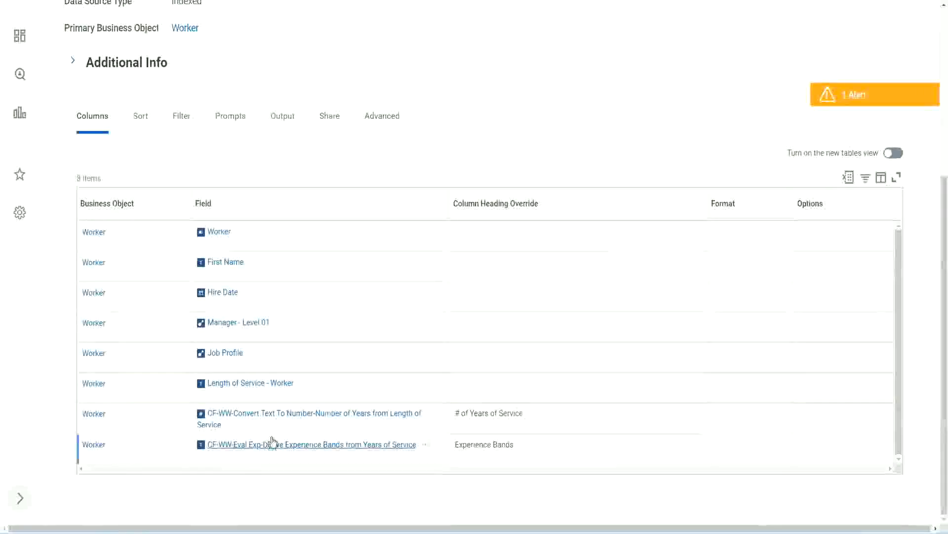
right_click(257, 447)
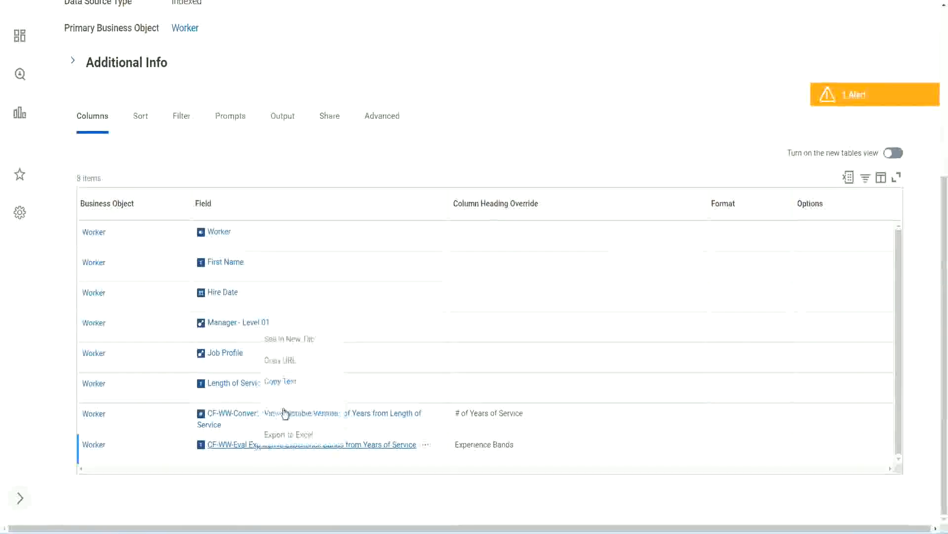
click(298, 337)
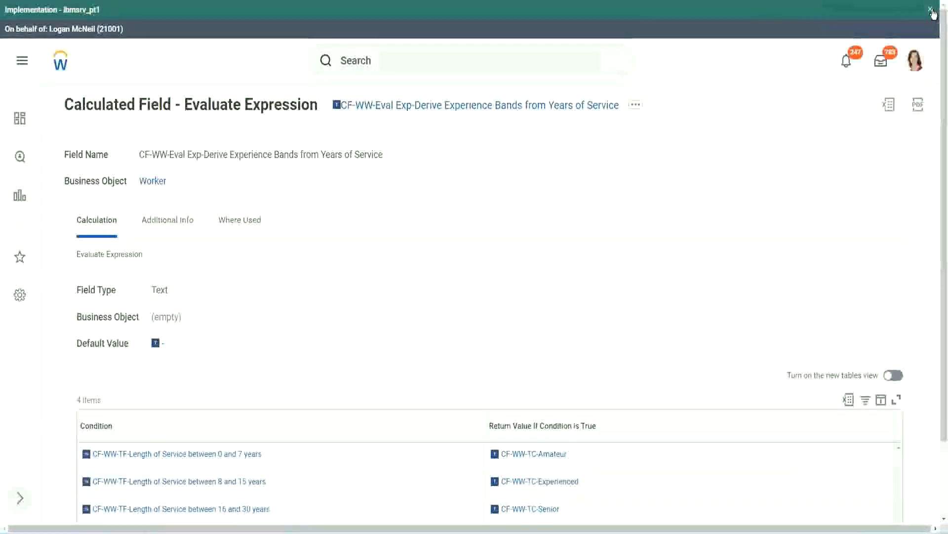
click(931, 10)
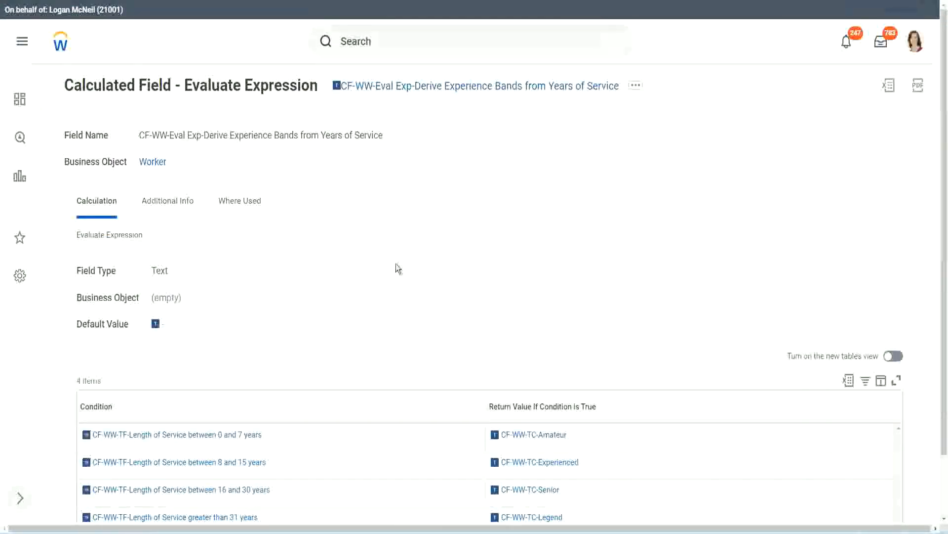
scroll(377, 279, down, 1)
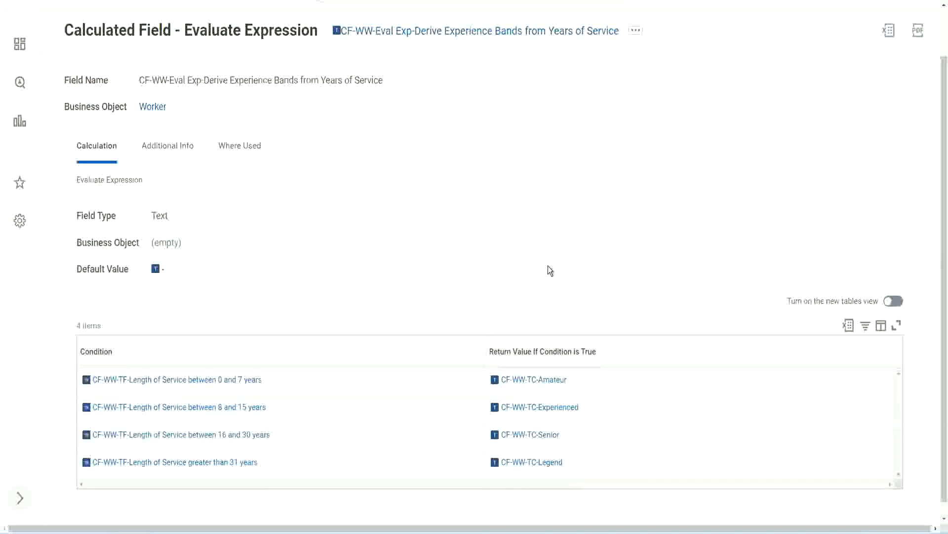
click(430, 348)
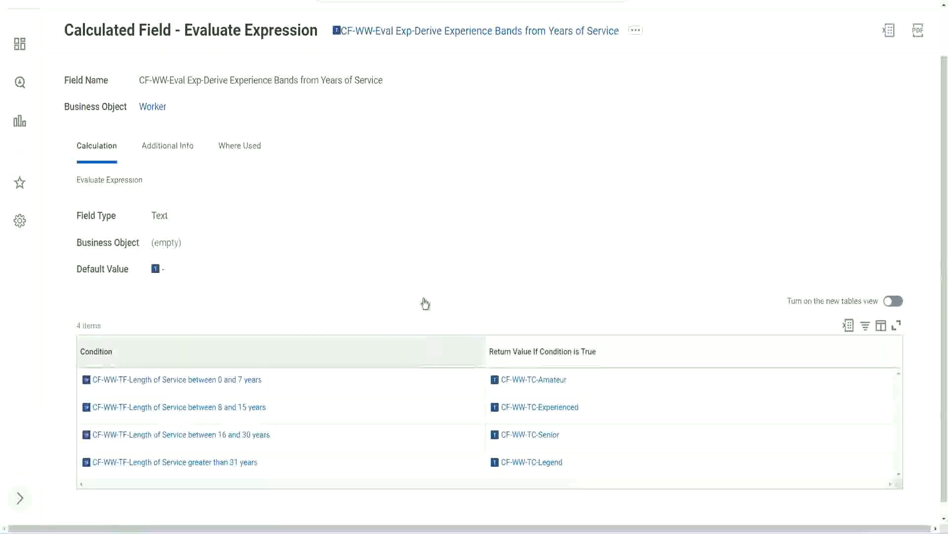
click(423, 227)
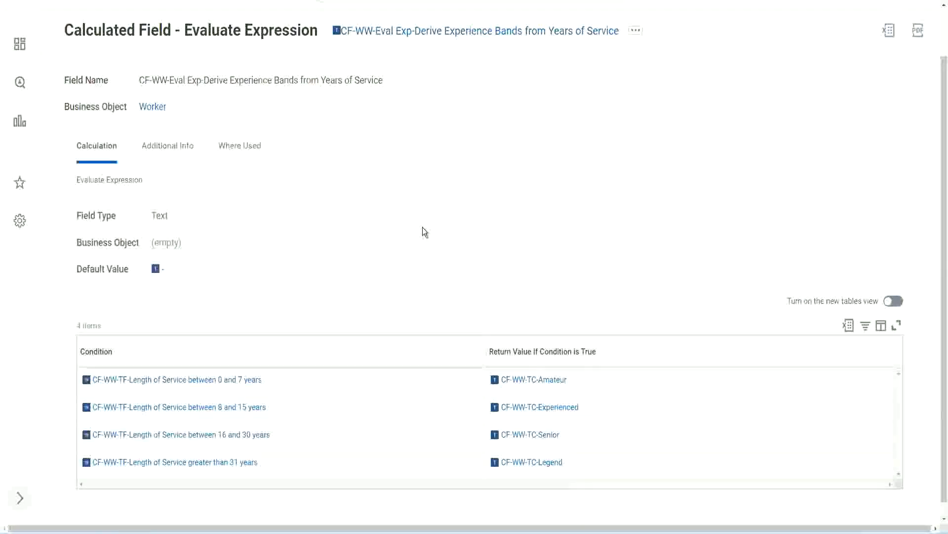
Copy the name text of the Evaluate Expression calculated field and return to the WW Employee Details report definition.
right_click(419, 37)
click(443, 89)
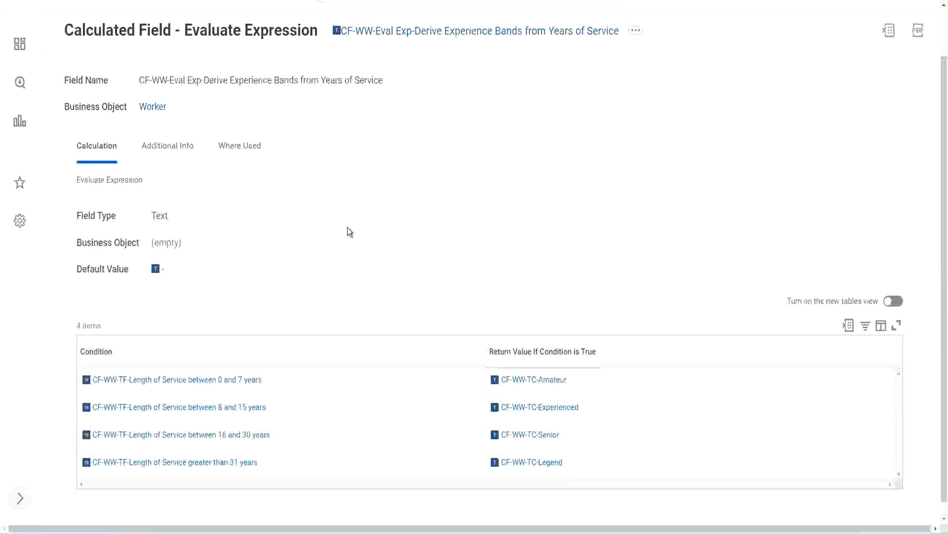
scroll(368, 196, up, 1)
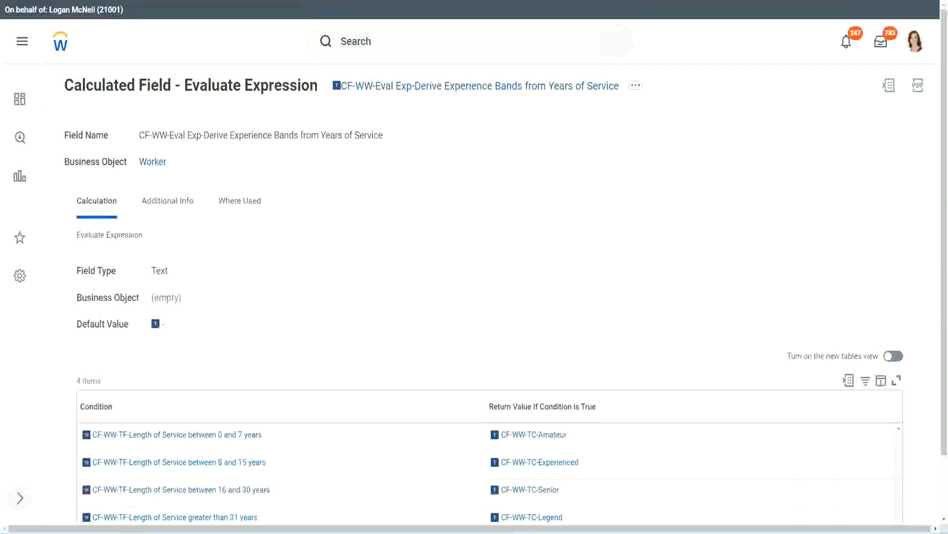
click(297, 1)
scroll(359, 77, up, 5)
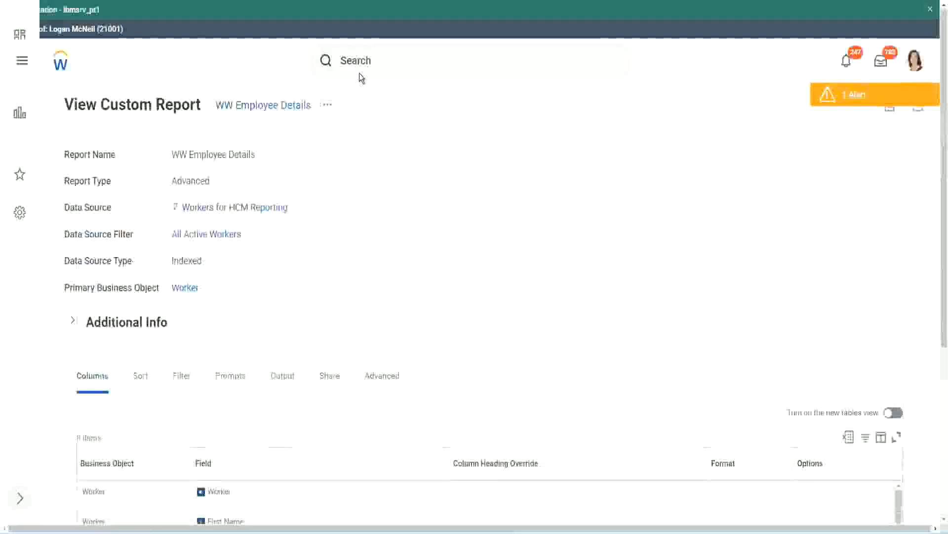
Search for "create cal field", open the Create Calculated Field task and paste the copied name as the Field Name.
click(385, 60)
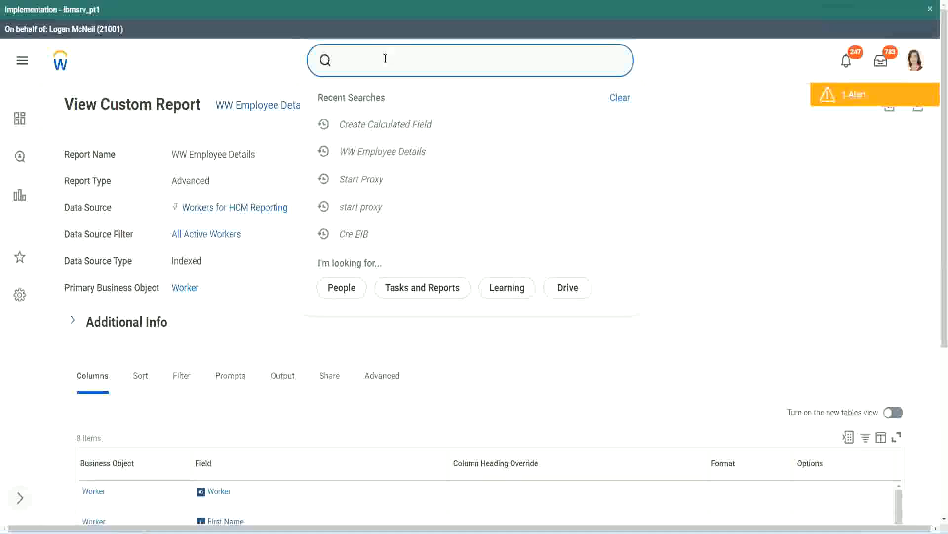
text(create cal field)
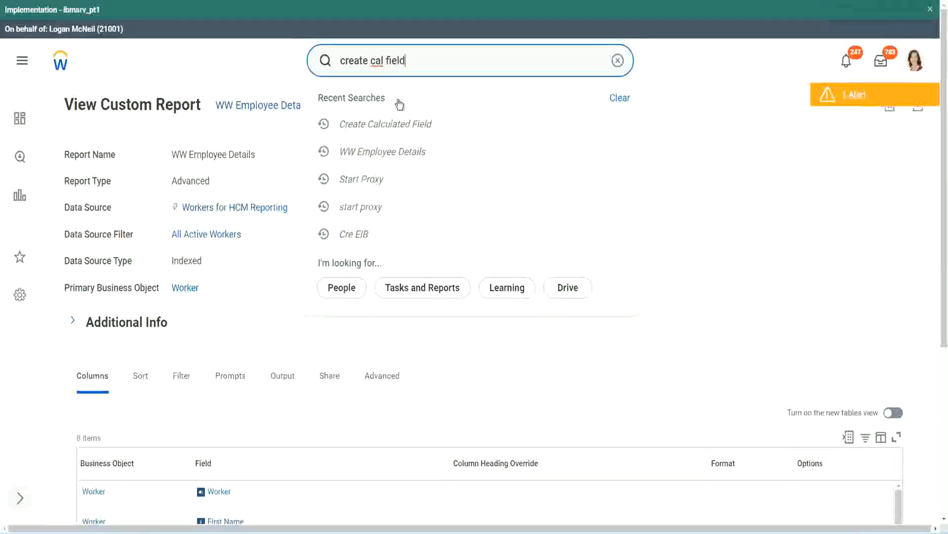
click(396, 101)
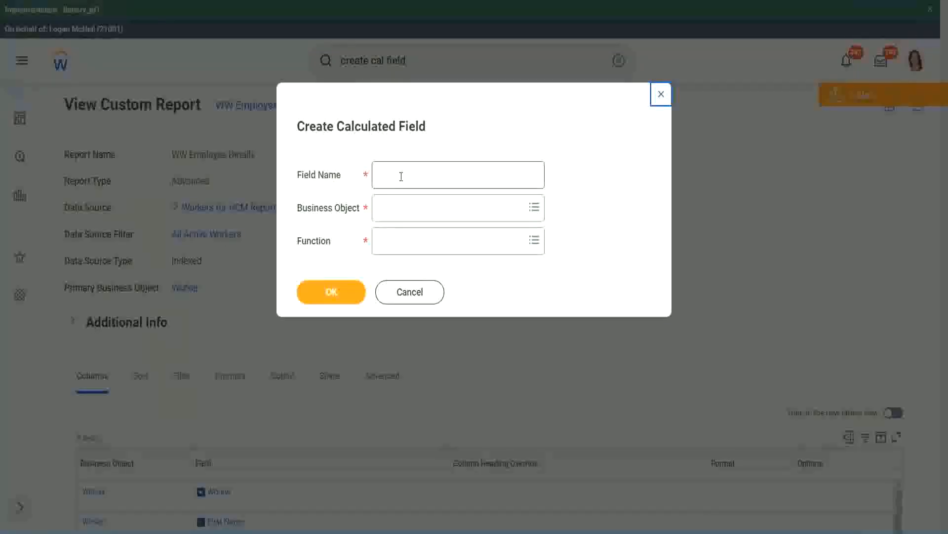
click(401, 177)
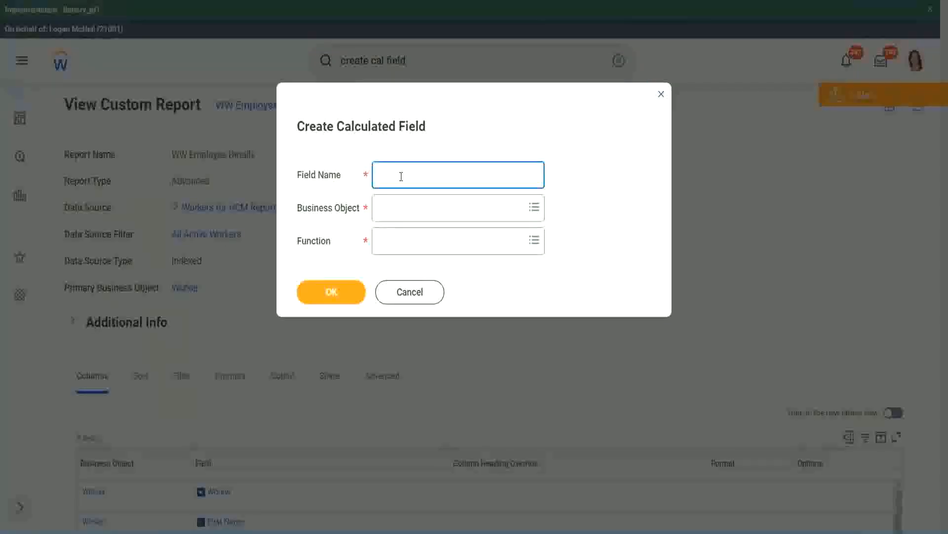
key(ctrl+v)
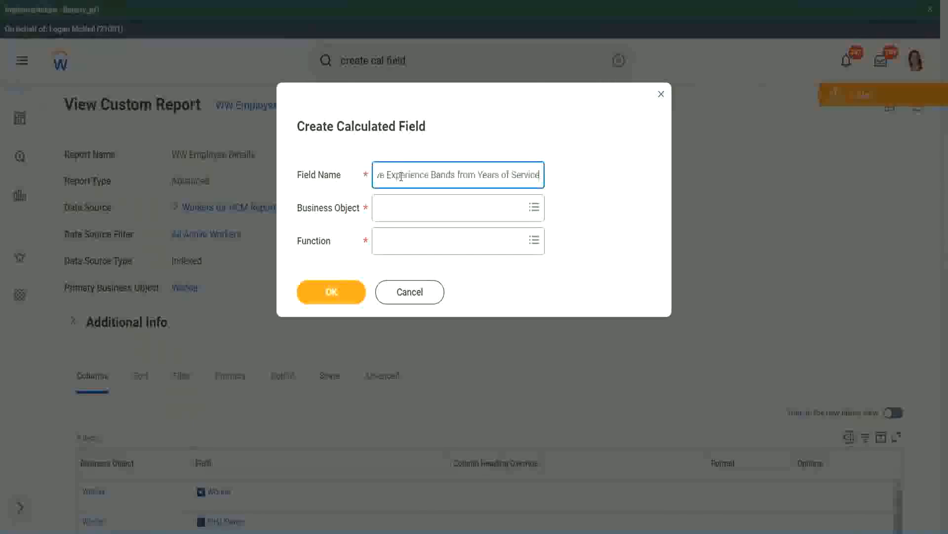
Insert "Bands" after "Eval Exp" in the Field Name so it starts with "CF-WW-Eval Exp Bands-Derive Experience".
drag(433, 175, 350, 159)
click(429, 175)
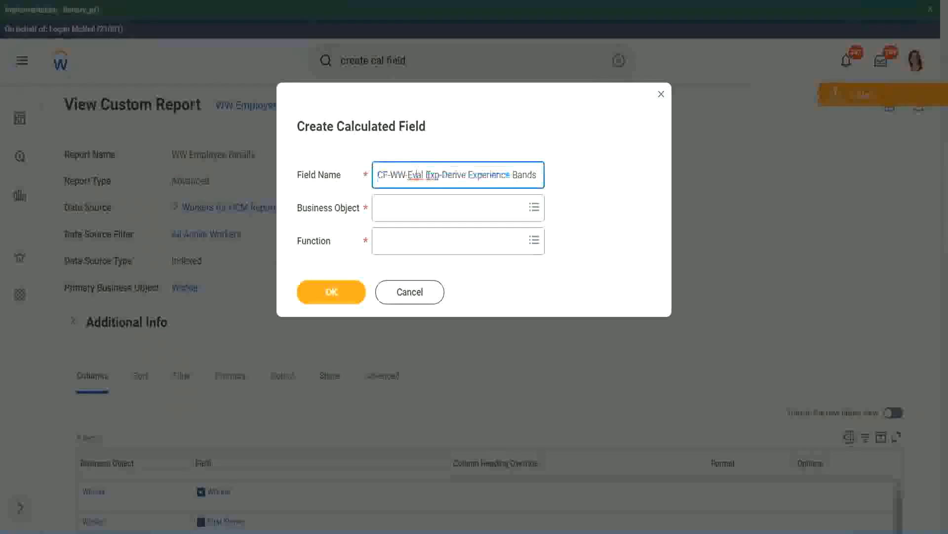
double_click(431, 175)
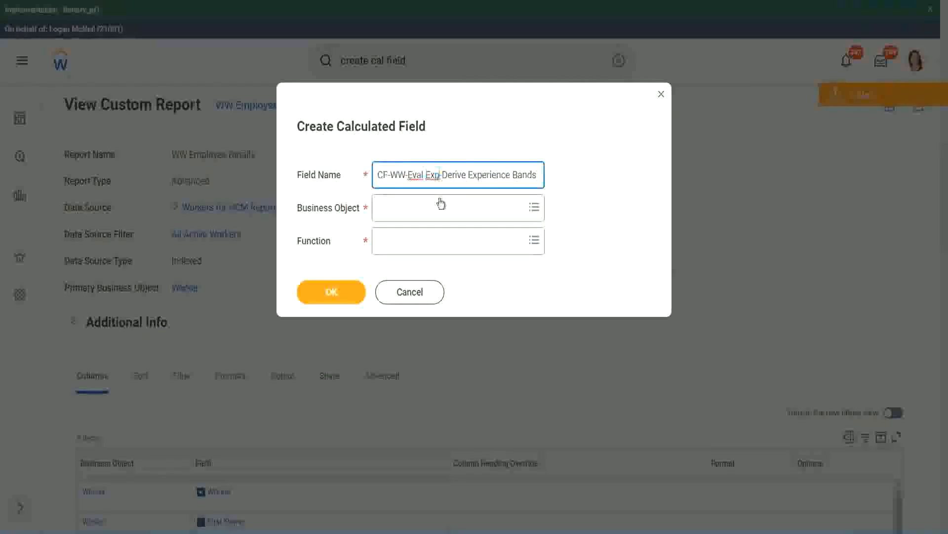
text(bands)
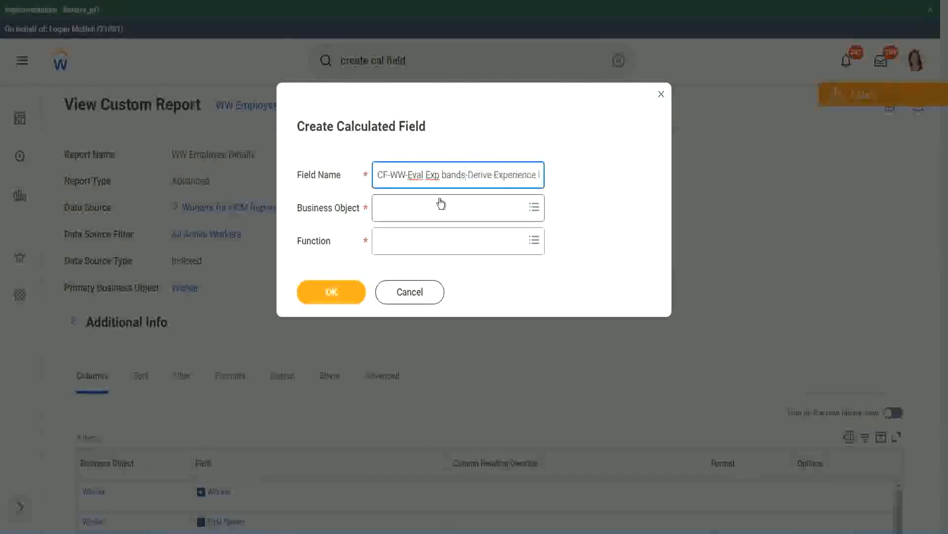
key(Left)
key(Left)
key(Left)
key(Left)
key(Left)
key(shift+Right)
text(B)
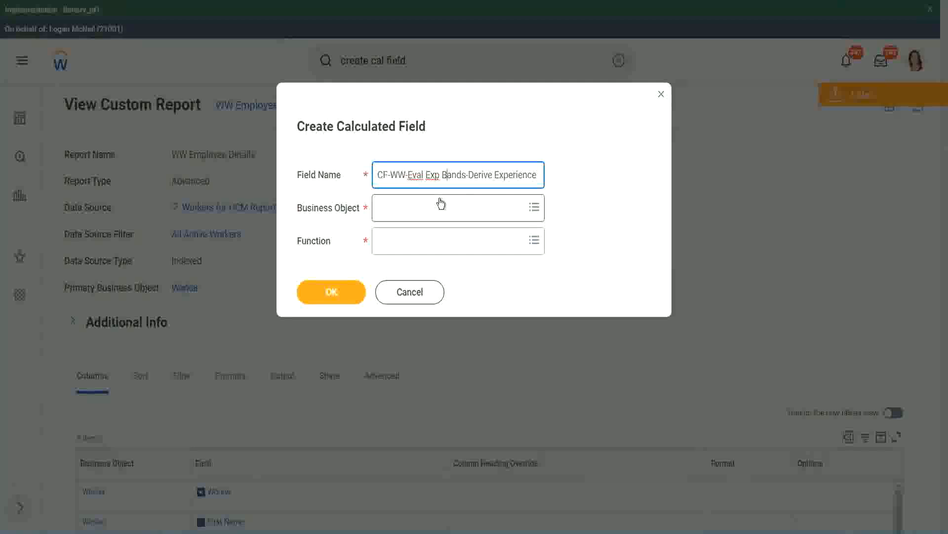
Replace "Derive" with "Determine" in the Field Name so it ends with "Determine Experience Bands from Years of Service".
key(Right)
key(Right)
key(Right)
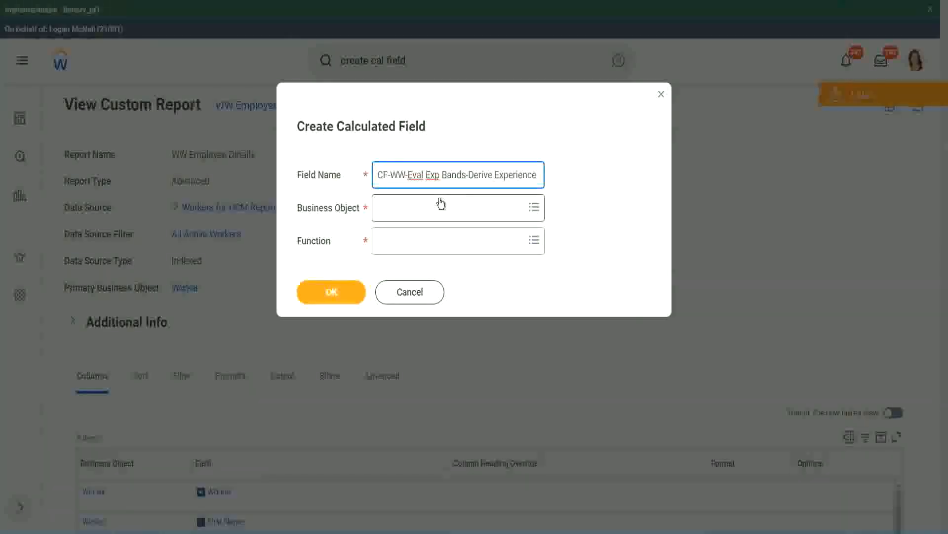
key(Right)
key(Right)
key(Right)
key(Right)
key(Right)
key(Right)
key(Right)
key(Right)
key(Right)
key(Right)
key(Right)
key(Right)
key(Right)
key(Right)
key(Right)
key(Right)
key(Right)
key(Right)
key(Right)
key(Right)
key(Right)
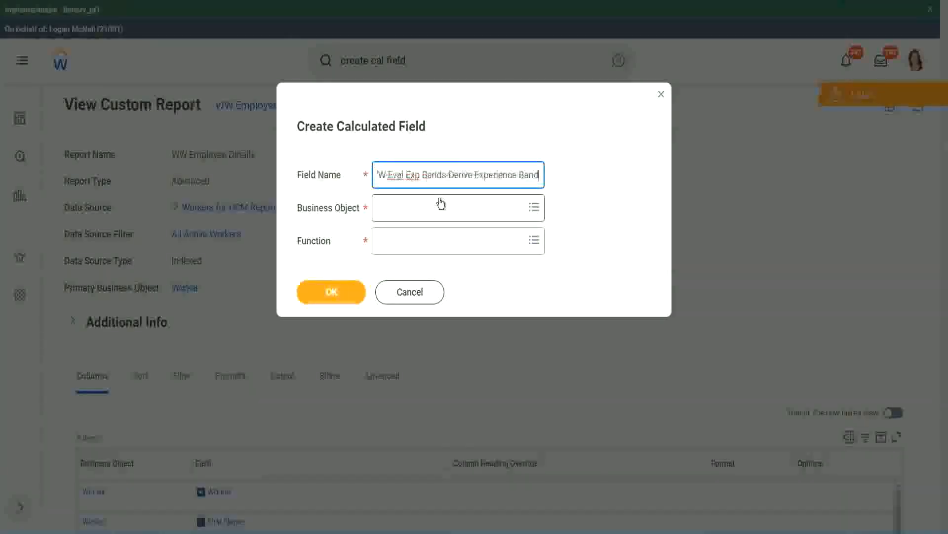
key(Right)
key(Right)
key(Right)
key(Right)
key(Right)
key(Right)
key(Right)
key(Right)
key(Right)
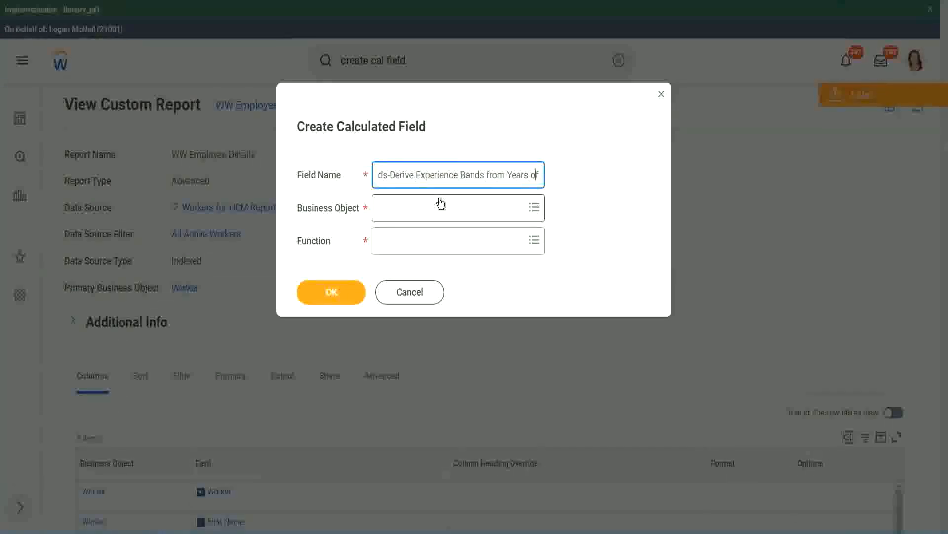
key(Left)
key(Left)
key(Left)
key(Left)
key(Left)
key(Left)
key(Left)
key(Left)
key(Left)
key(Left)
key(Left)
key(Left)
key(Left)
key(Left)
key(Left)
key(Left)
key(Left)
key(Left)
key(Left)
key(Left)
key(shift+Left)
key(shift+Left)
key(shift+Left)
key(shift+Left)
key(shift+Left)
key(shift+Left)
text(Determine)
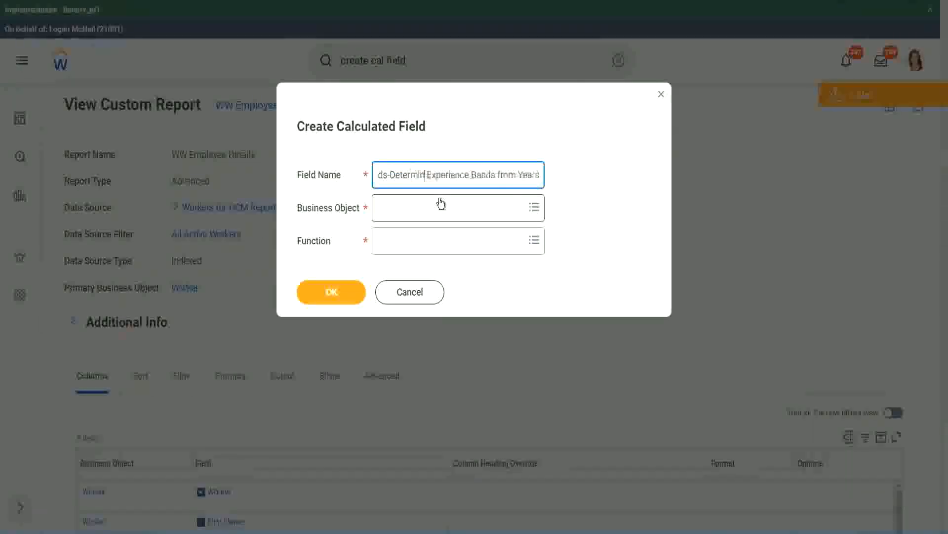
key(Right)
key(Right)
key(Right)
key(Right)
key(Right)
key(Right)
key(Right)
key(Right)
key(Right)
key(Right)
key(Right)
key(Right)
key(Right)
key(Right)
key(Right)
key(Right)
key(Right)
key(Right)
key(Right)
key(Right)
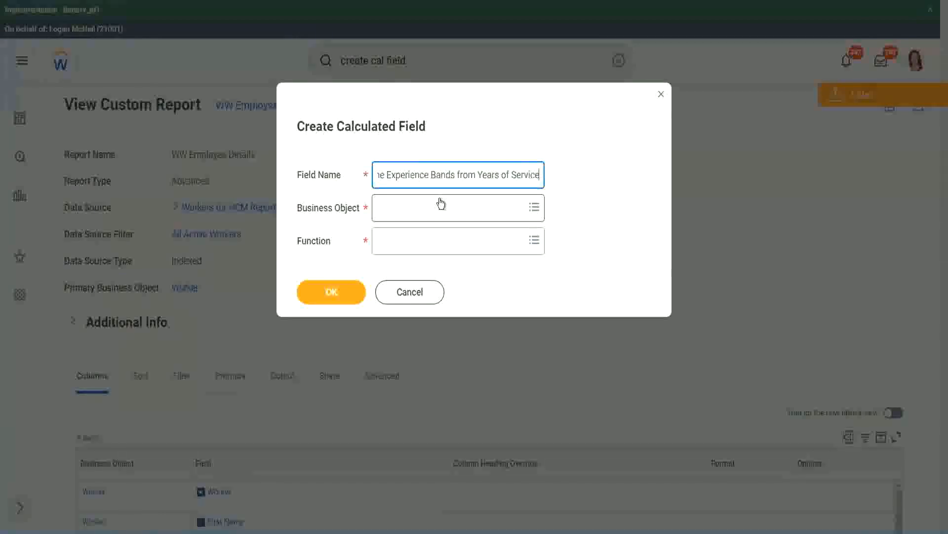
Search for "worker" and set the Business Object of the new calculated field to Worker.
click(422, 208)
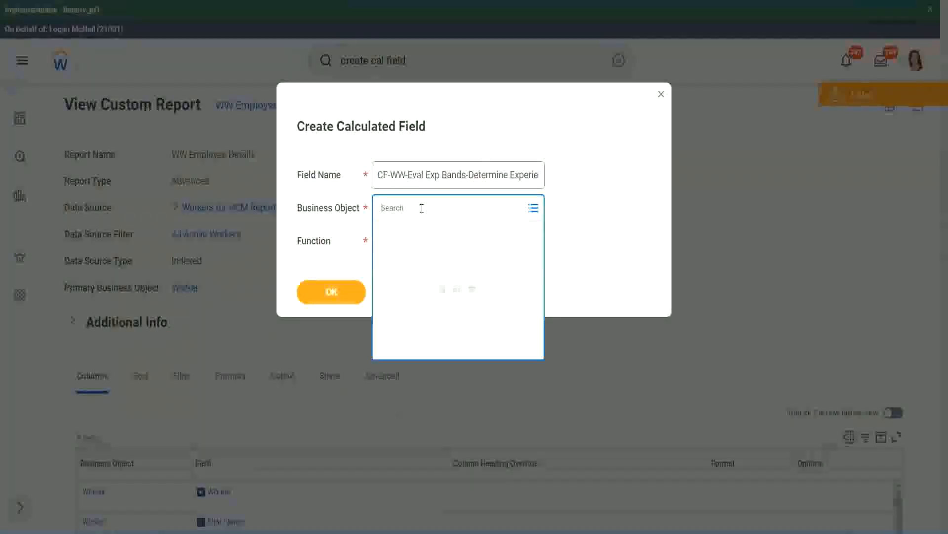
text(work)
key(Return)
text(er)
key(Return)
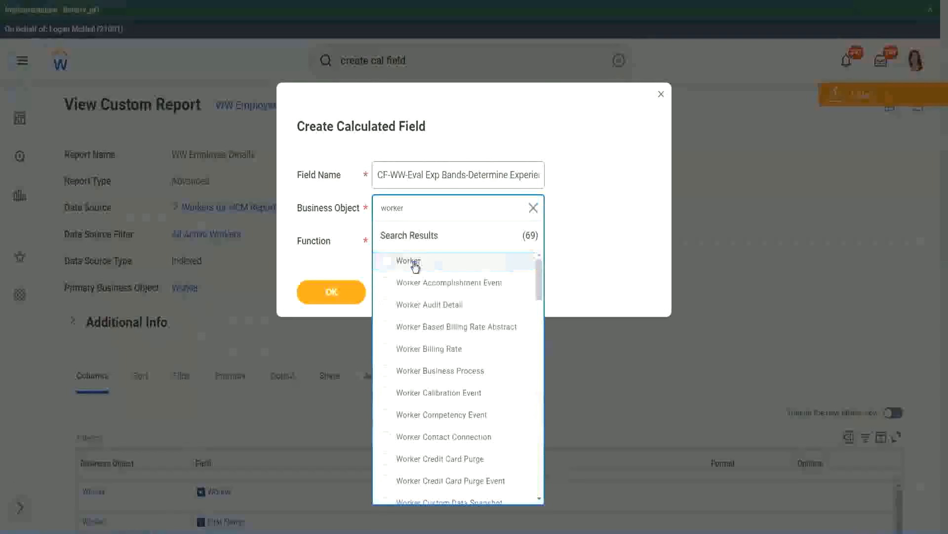
click(413, 266)
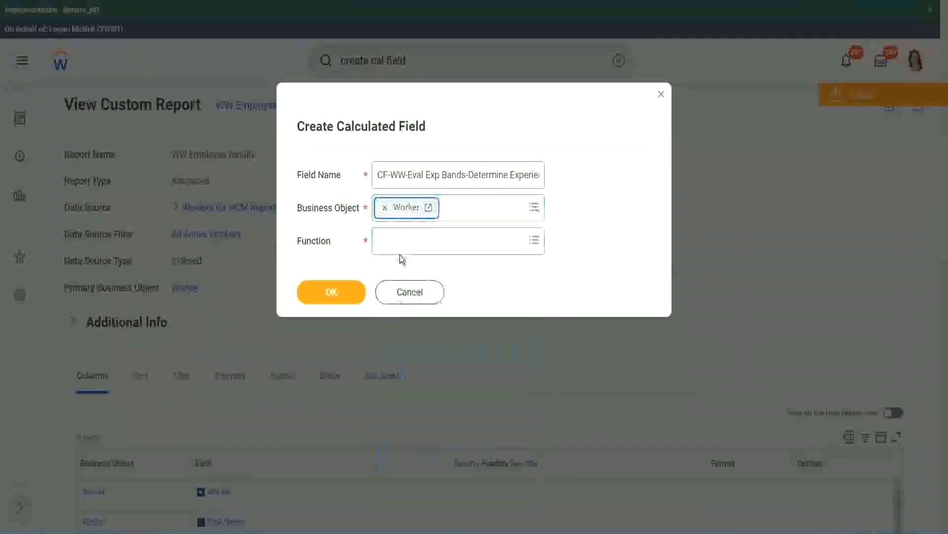
Search the functions for "eval exp" and set the Function to Evaluate Expression Band.
click(401, 238)
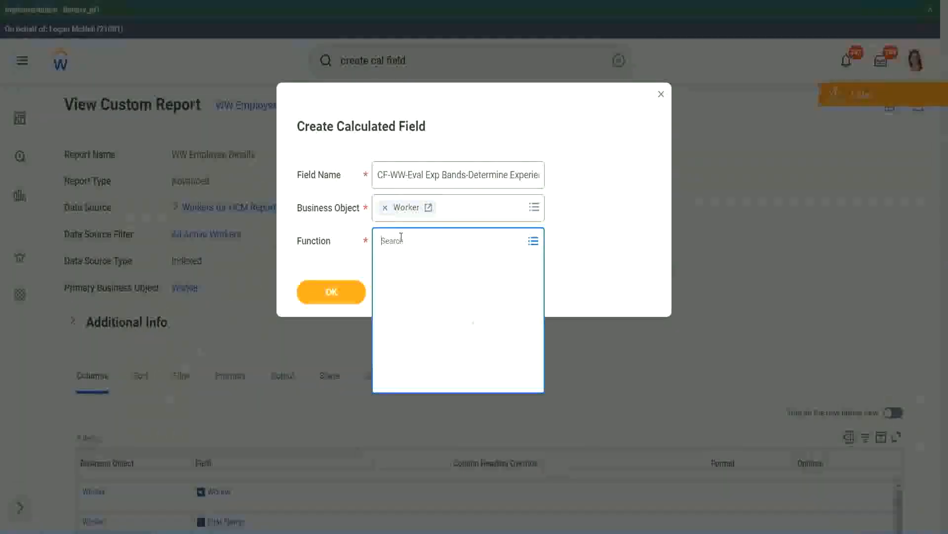
text(eval ex)
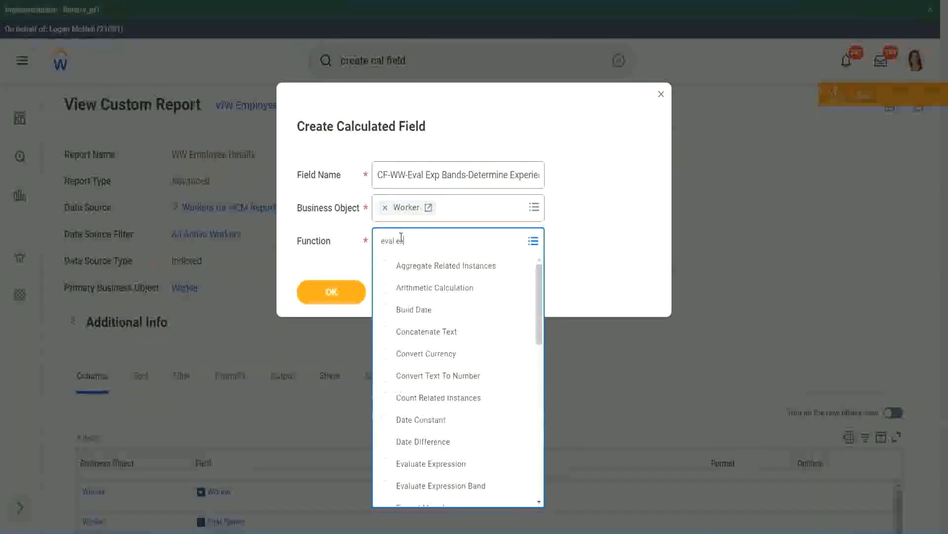
text(p)
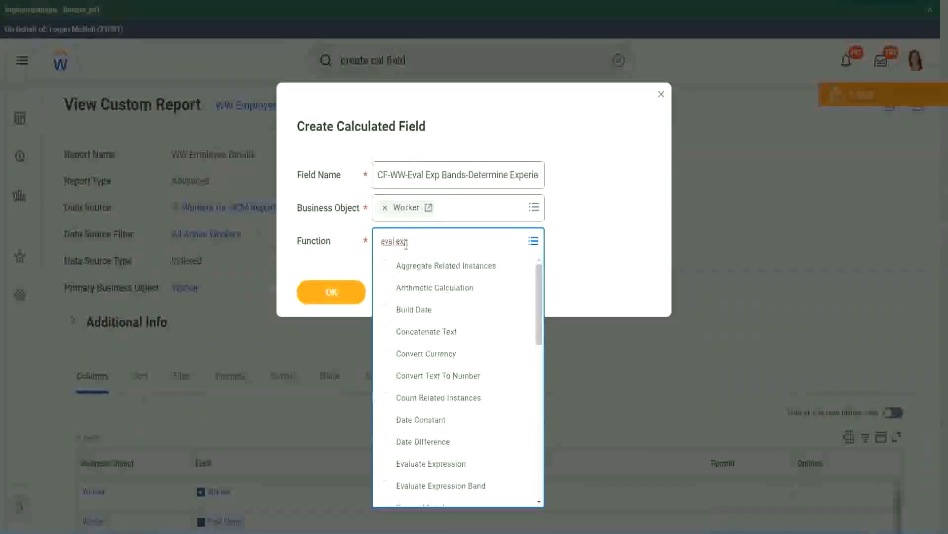
key(Return)
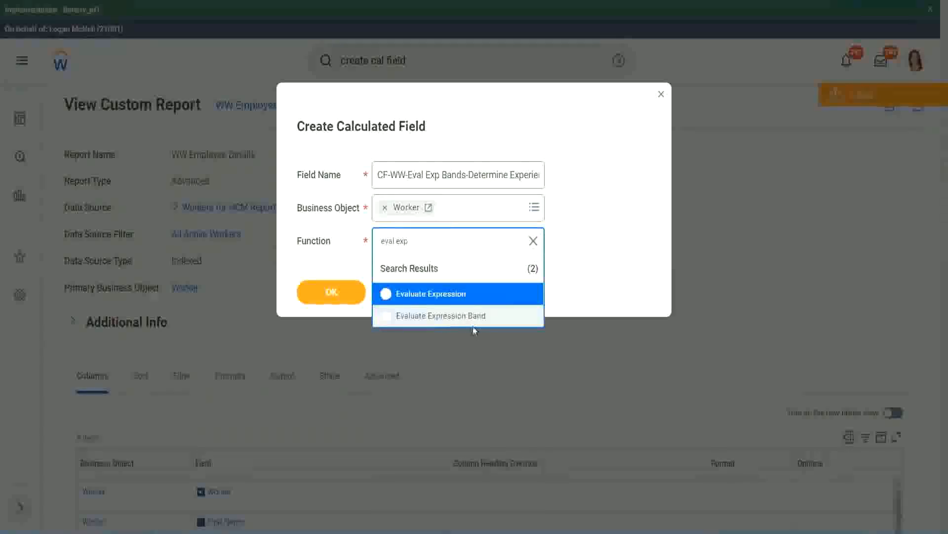
click(478, 320)
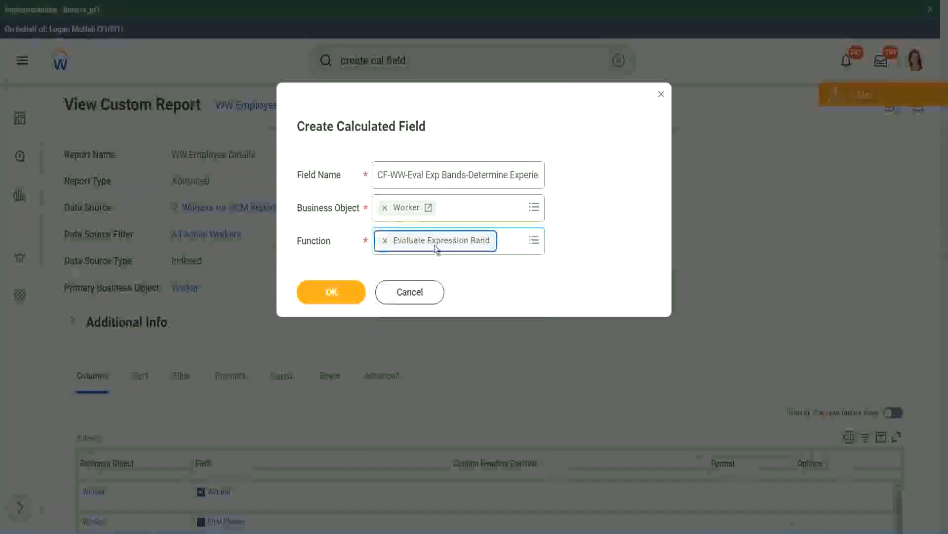
Shorten "Bands" to "Band" after "Eval Exp" in the Field Name and proceed to the calculated field's definition.
click(466, 174)
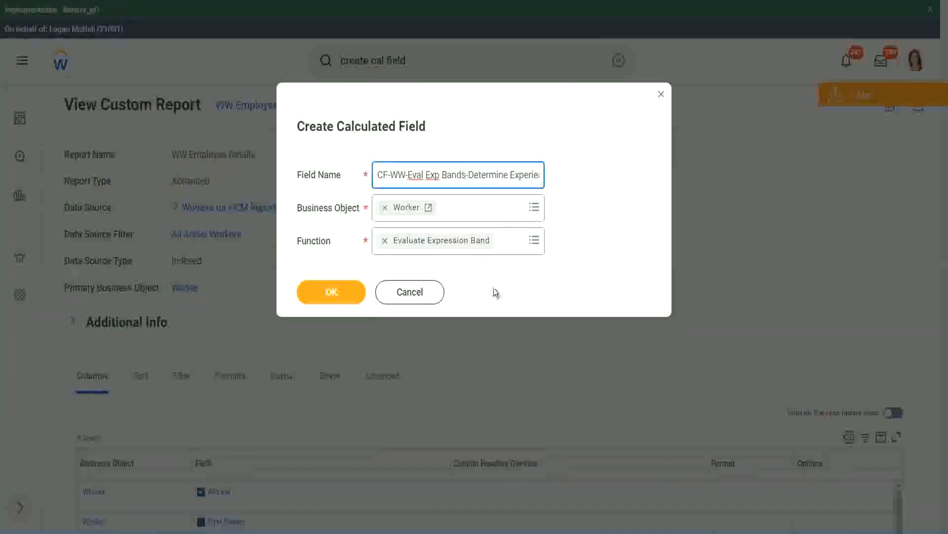
key(BackSpace)
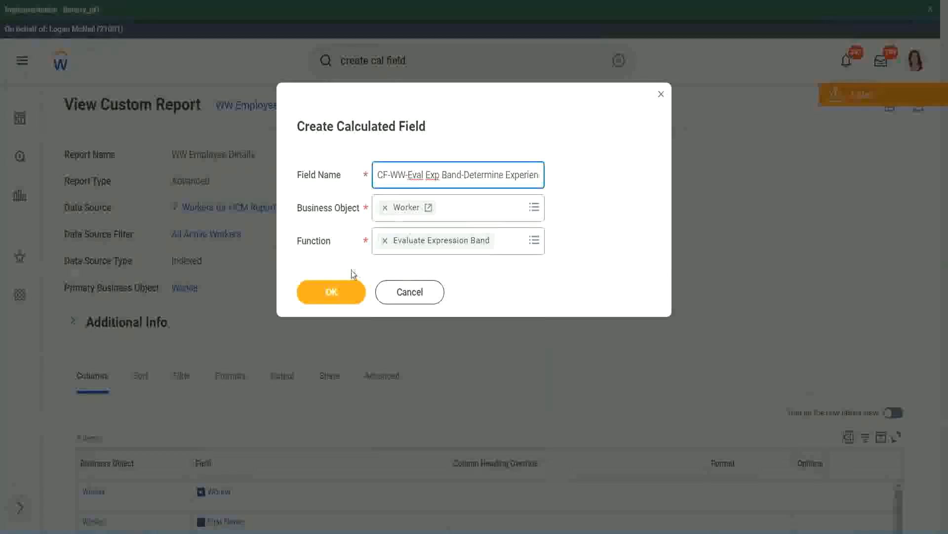
click(333, 291)
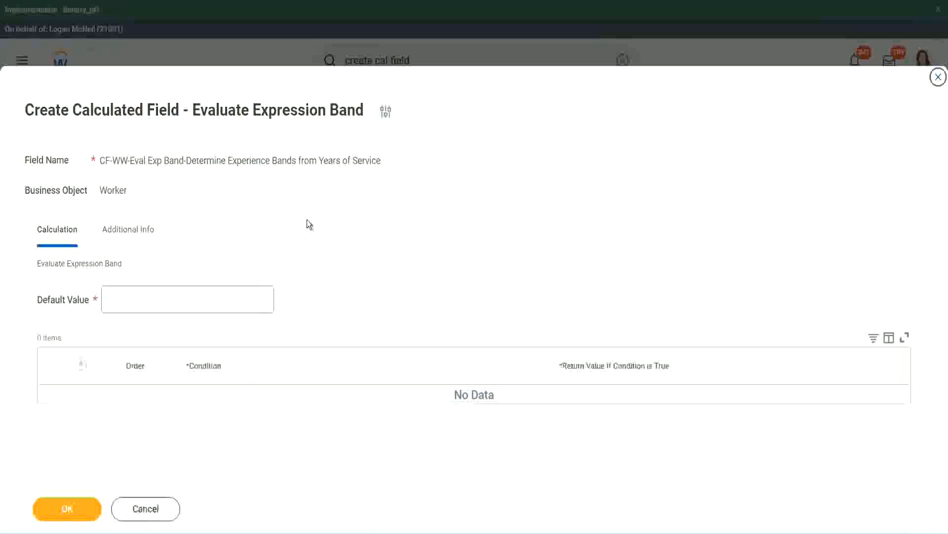
Set the Default Value to "-" and add the first condition row.
click(137, 306)
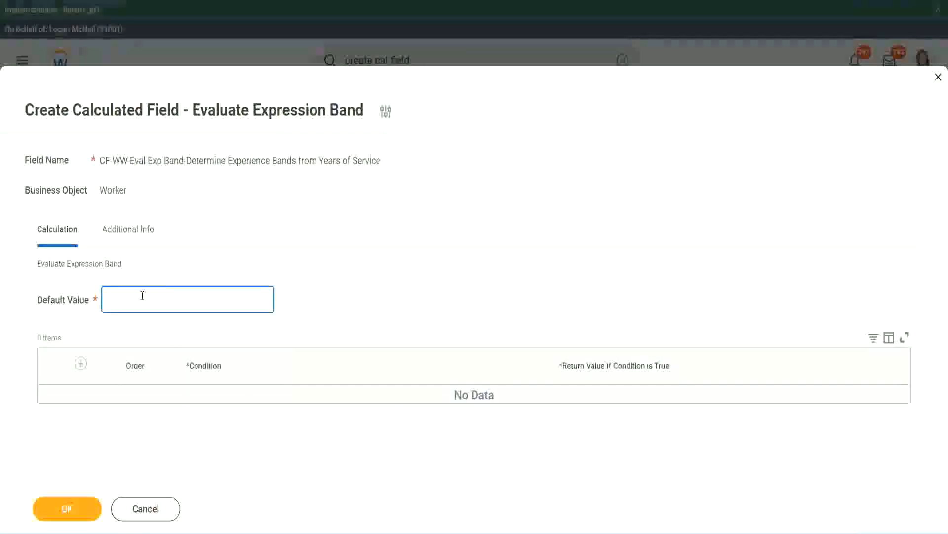
text(N)
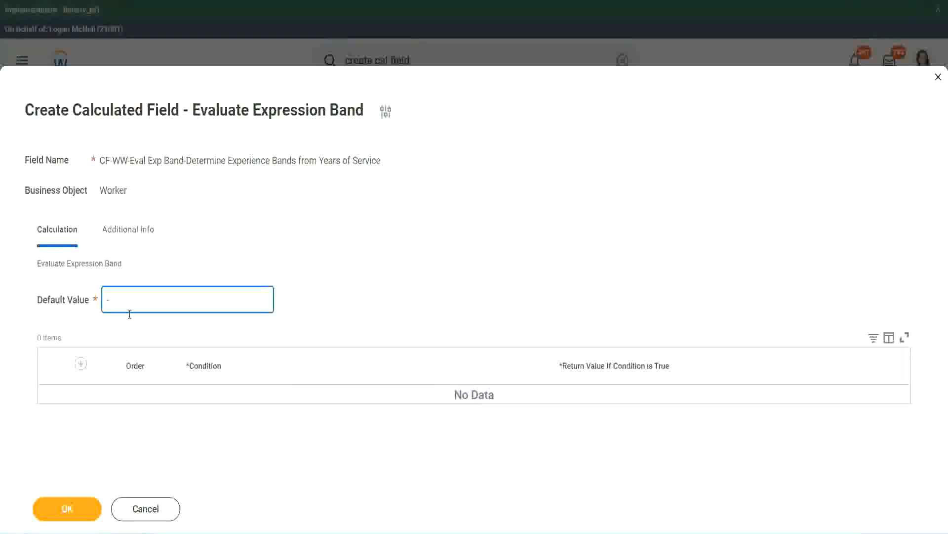
click(82, 365)
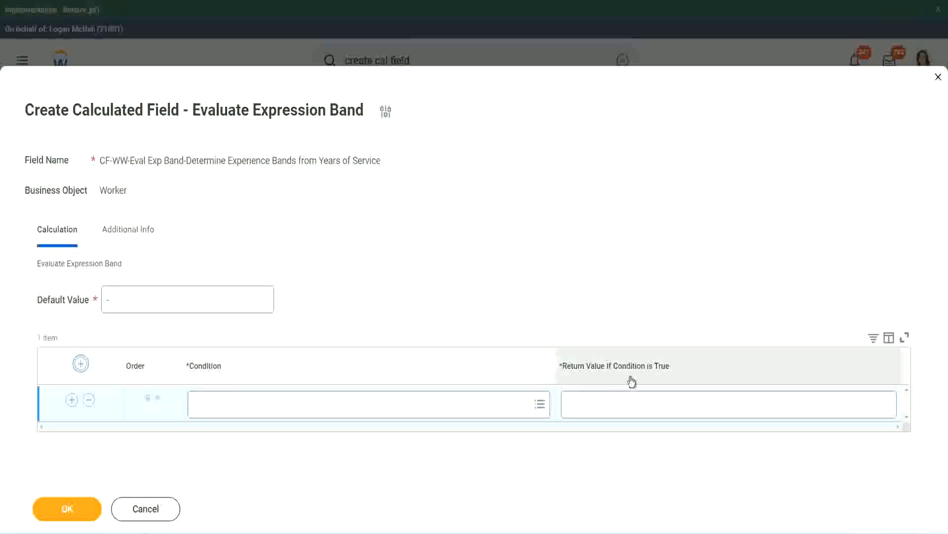
click(618, 406)
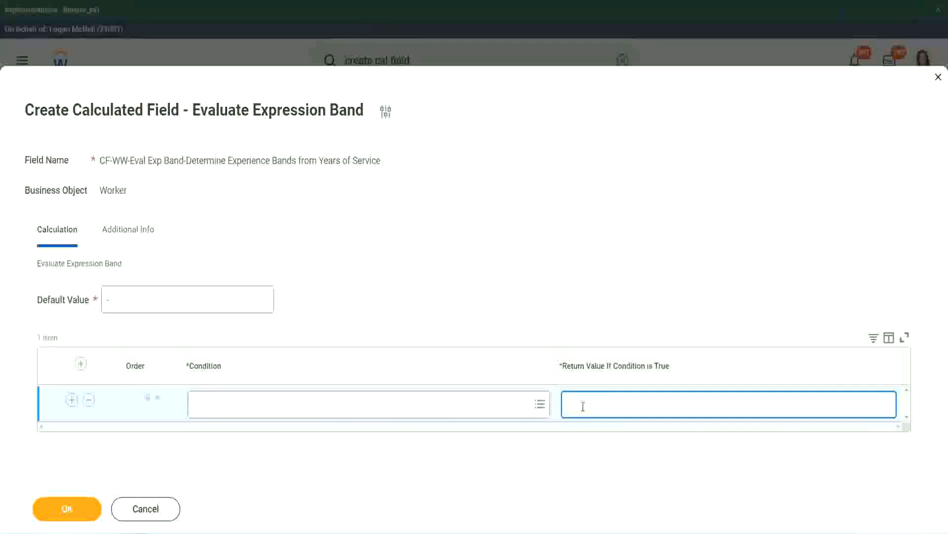
text(adkjdjaidjaijdi)
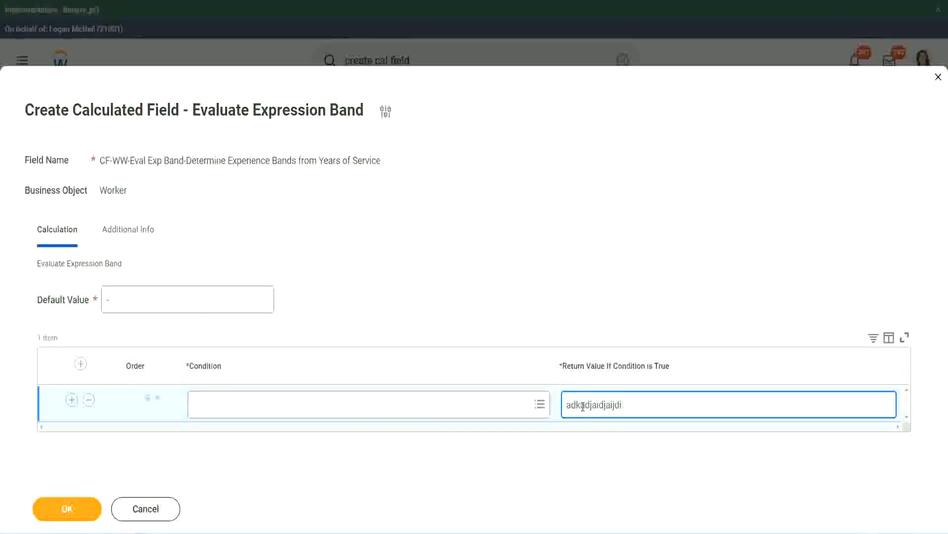
key(BackSpace)
key(BackSpace)
key(BackSpace)
key(BackSpace)
key(BackSpace)
key(BackSpace)
key(BackSpace)
key(BackSpace)
key(BackSpace)
key(BackSpace)
key(BackSpace)
key(BackSpace)
key(BackSpace)
key(BackSpace)
key(BackSpace)
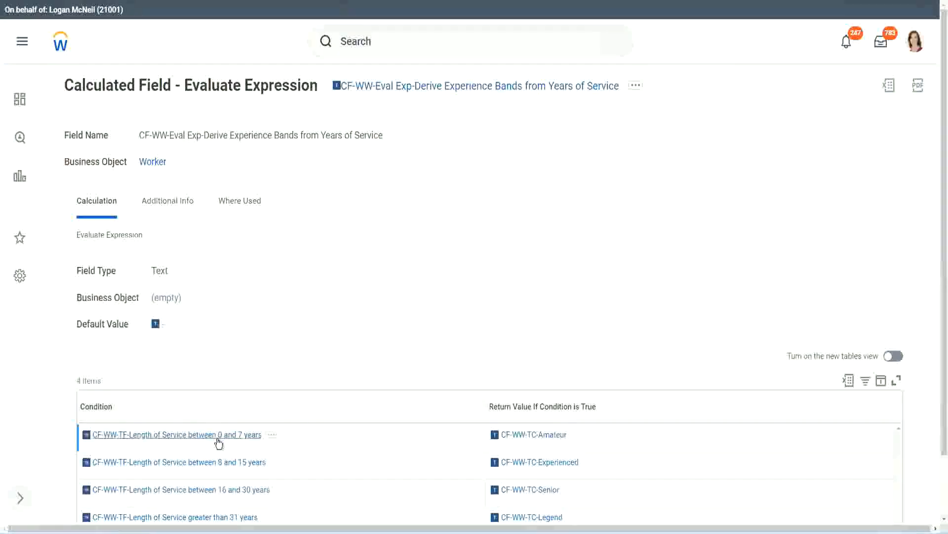
Copy the condition "CF-WW-TF-Length of Service between 0 and 7 years" from the existing field into the first row, with return value "Amateur".
right_click(219, 442)
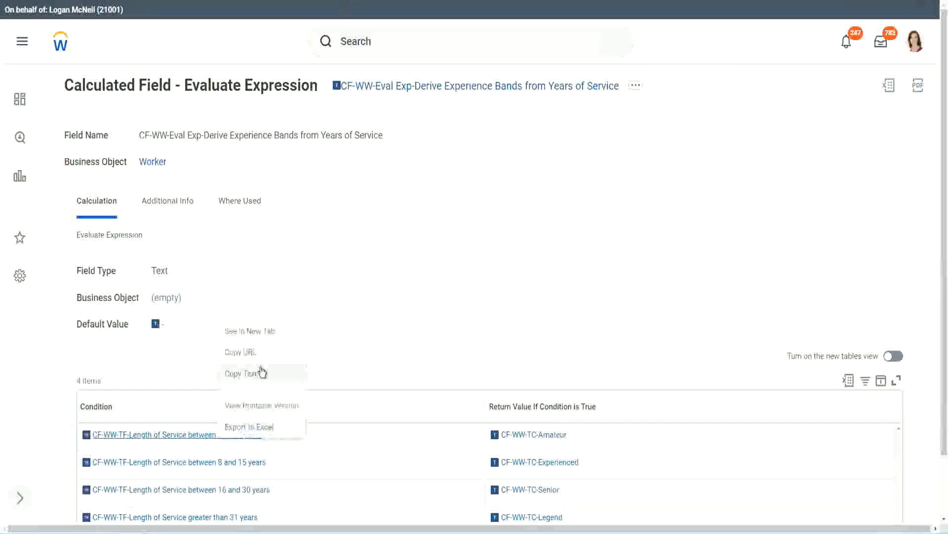
click(254, 373)
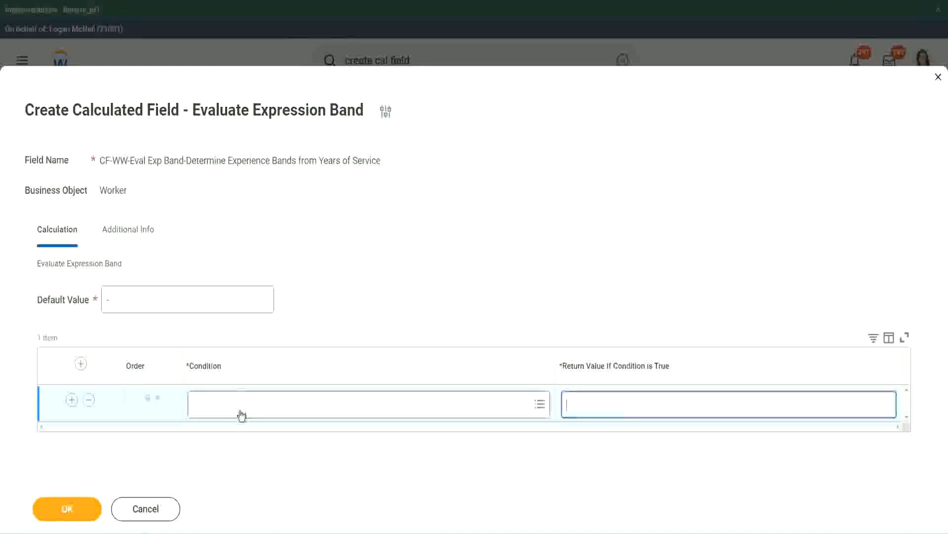
click(242, 409)
key(ctrl+v)
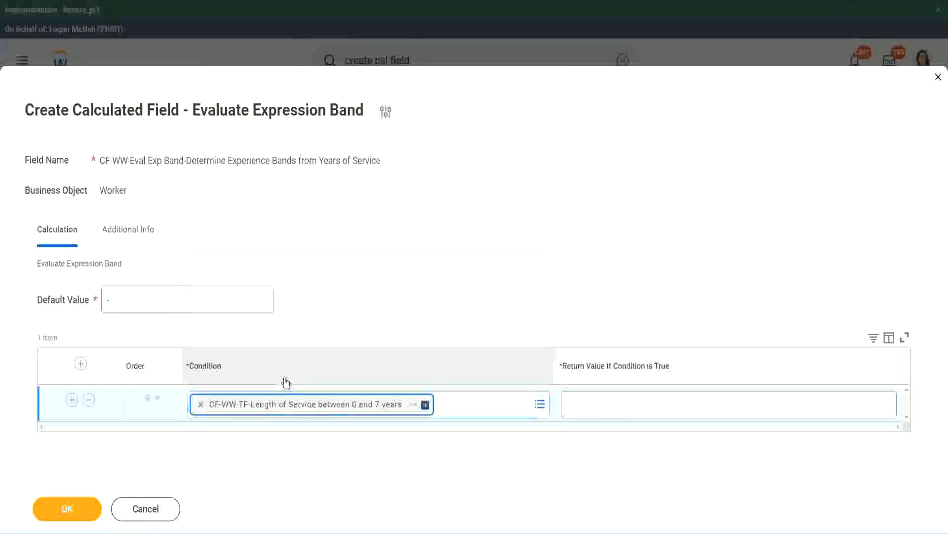
click(599, 396)
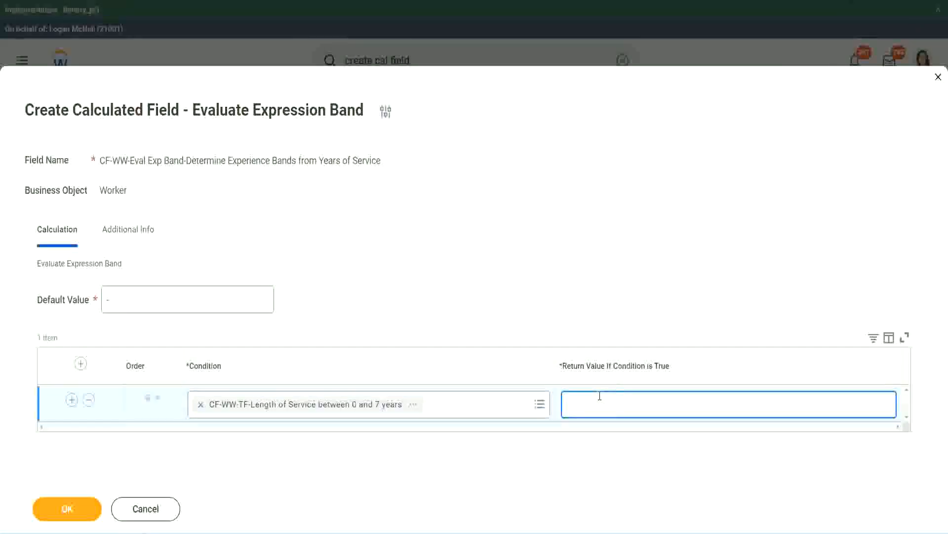
text(Amateur)
Add three more empty condition rows below the Amateur row.
click(72, 400)
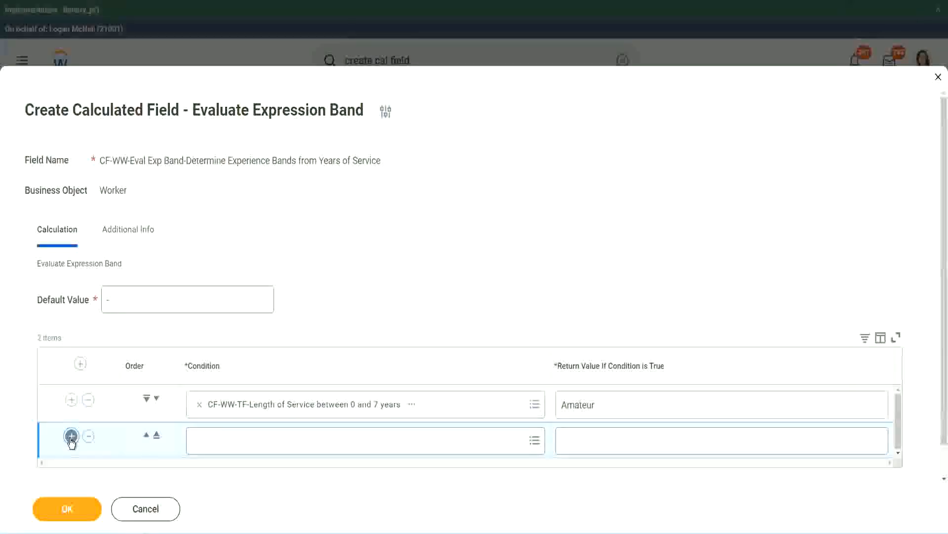
click(71, 436)
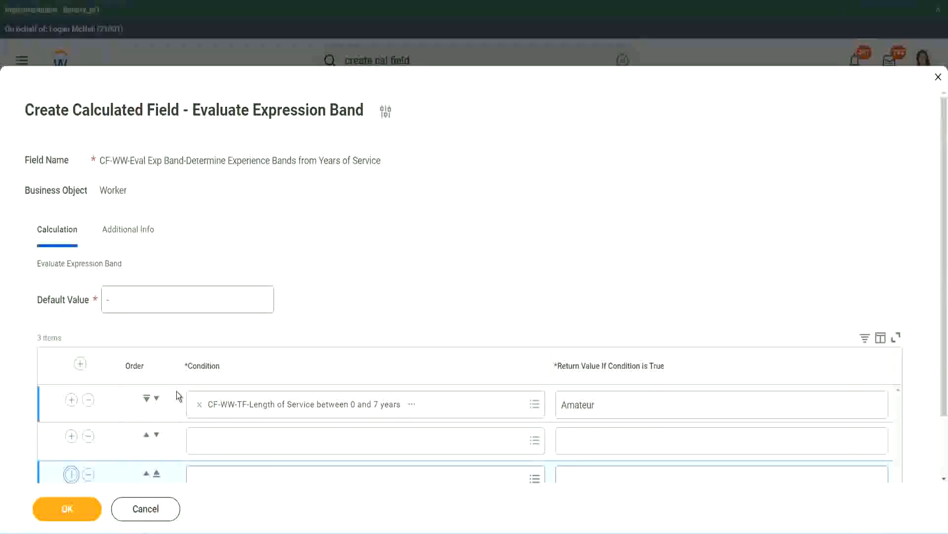
scroll(176, 391, down, 1)
click(71, 401)
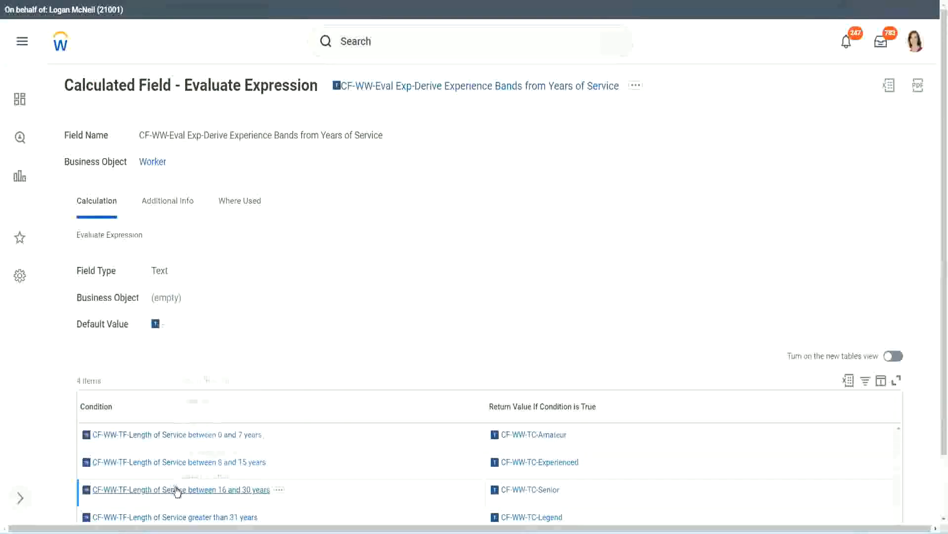
Copy the condition "CF-WW-TF-Length of Service between 16 and 30 years" from the existing field into the second row and move it down one place.
right_click(235, 489)
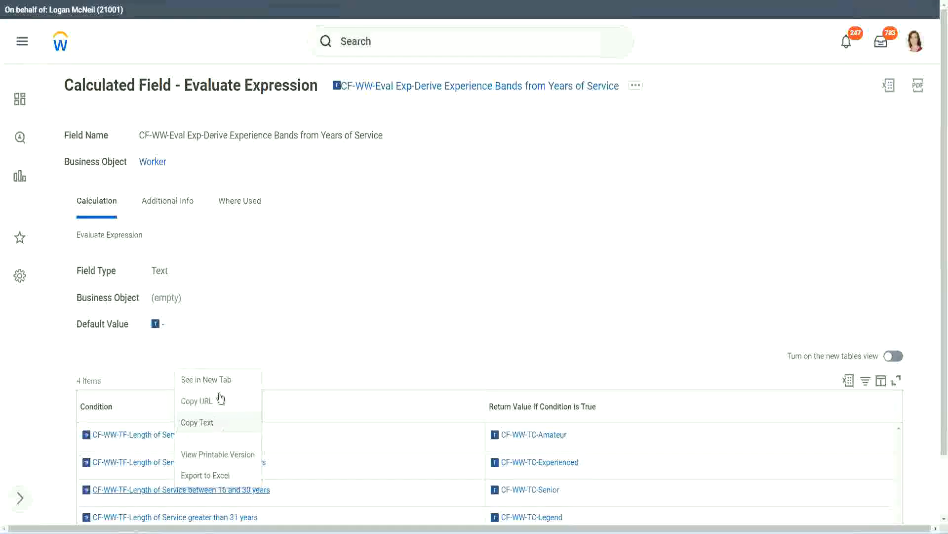
click(217, 398)
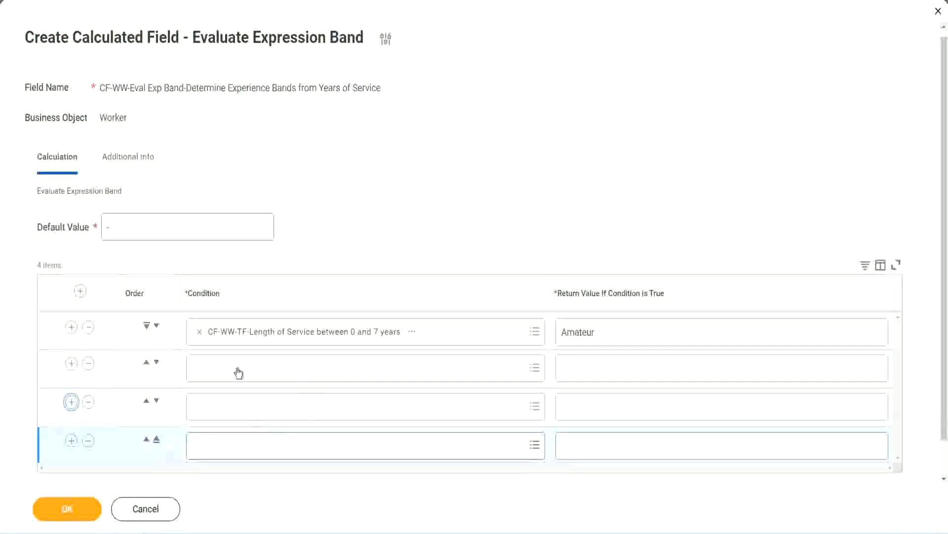
click(239, 365)
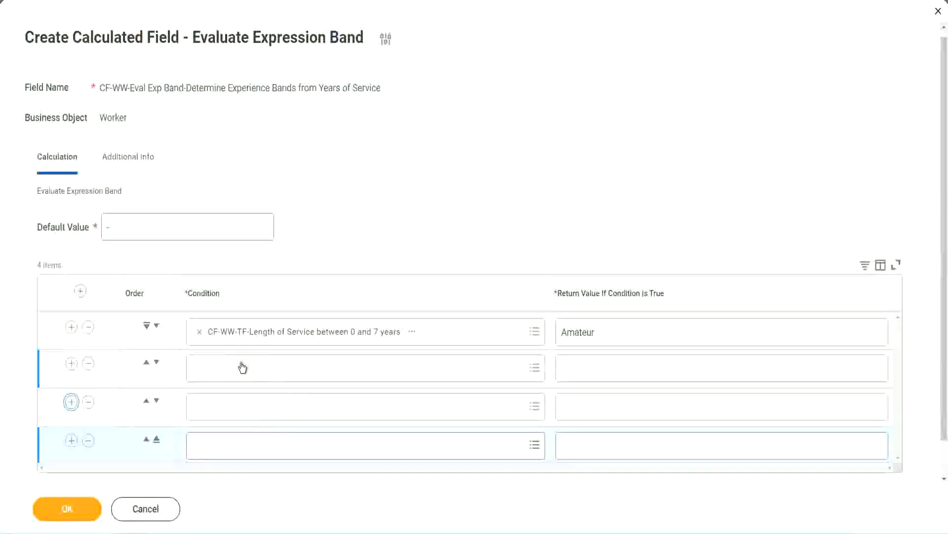
key(ctrl+v)
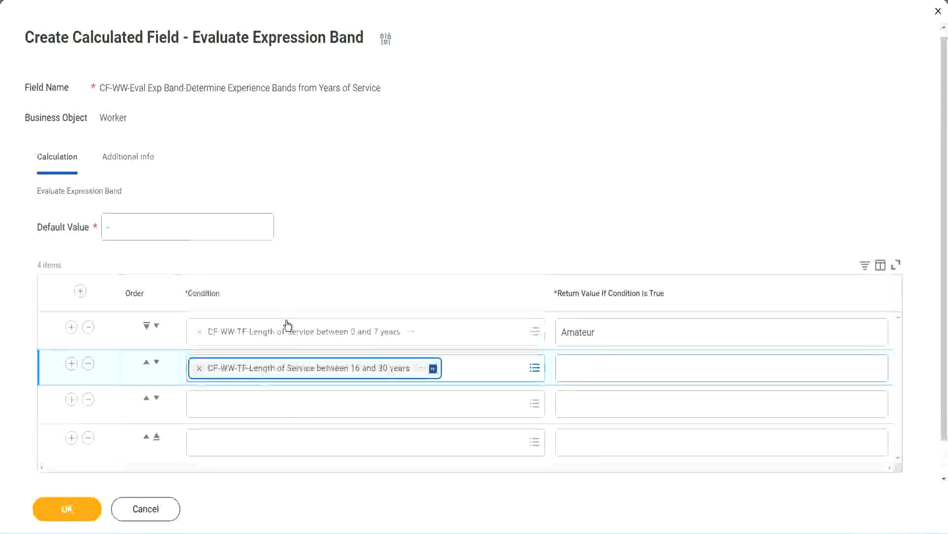
click(157, 362)
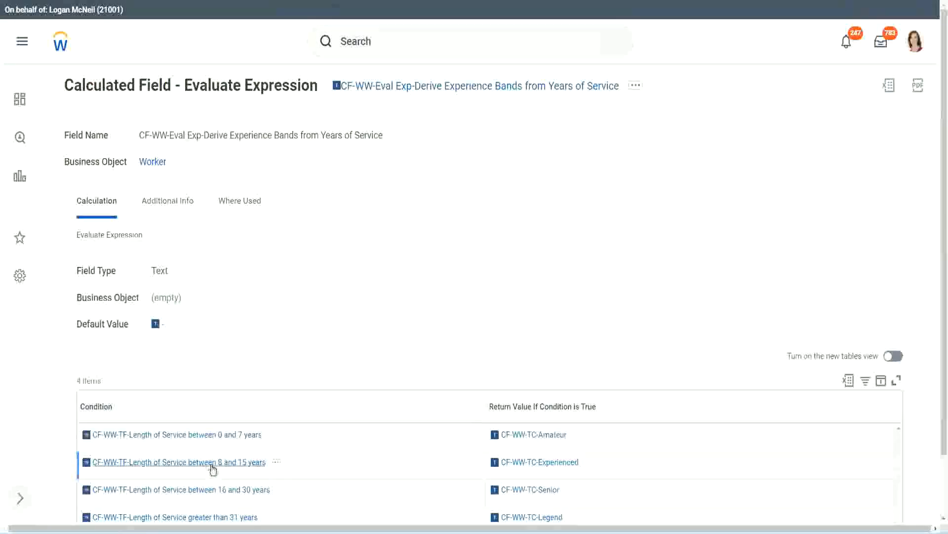
Copy the condition "CF-WW-TF-Length of Service between 8 and 15 years" from the existing field into the empty second row.
right_click(213, 470)
click(223, 399)
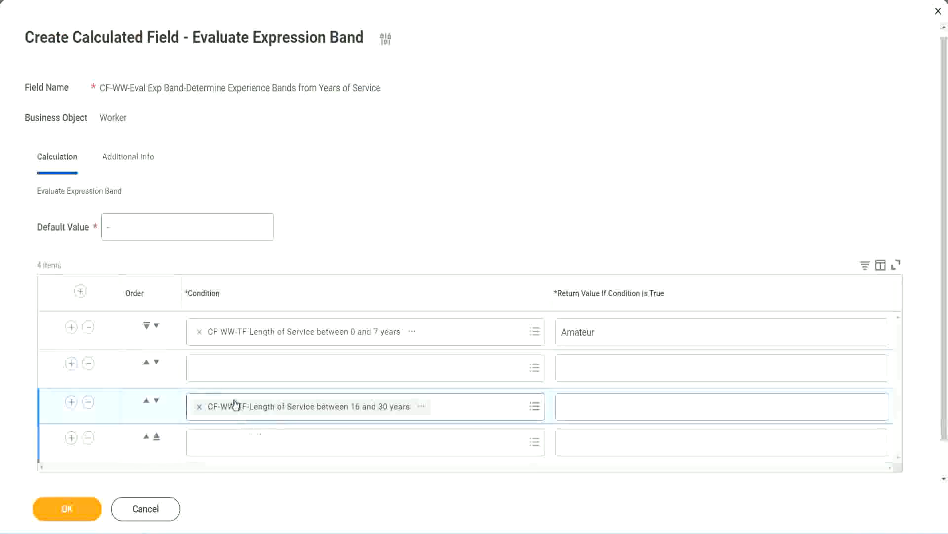
click(237, 377)
key(ctrl+v)
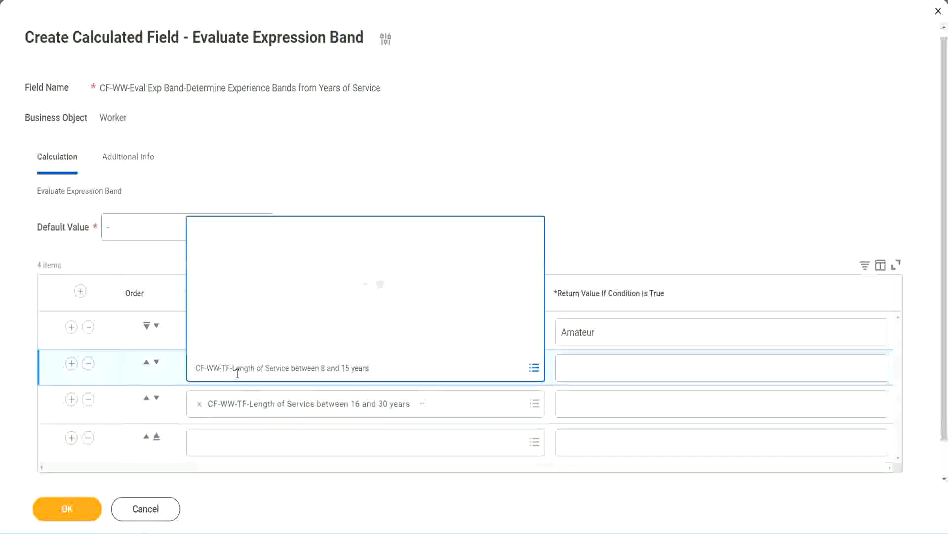
key(Return)
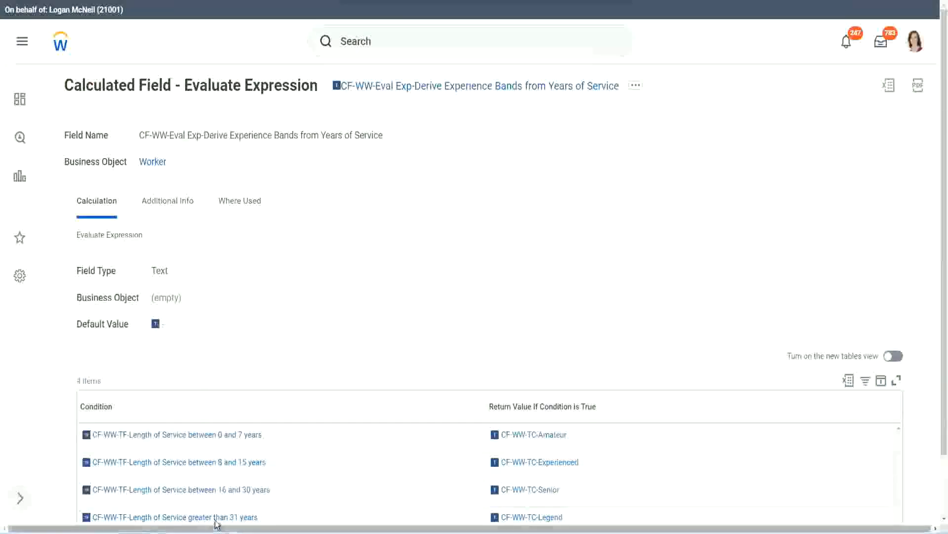
Copy the condition "CF-WW-TF-Length of Service greater than 31 years" from the existing field into the empty fourth row.
right_click(269, 490)
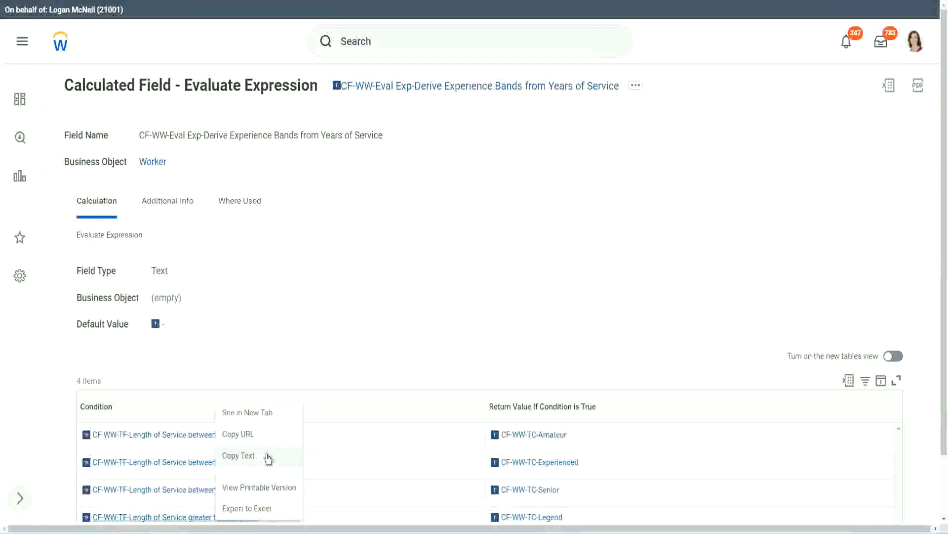
click(271, 456)
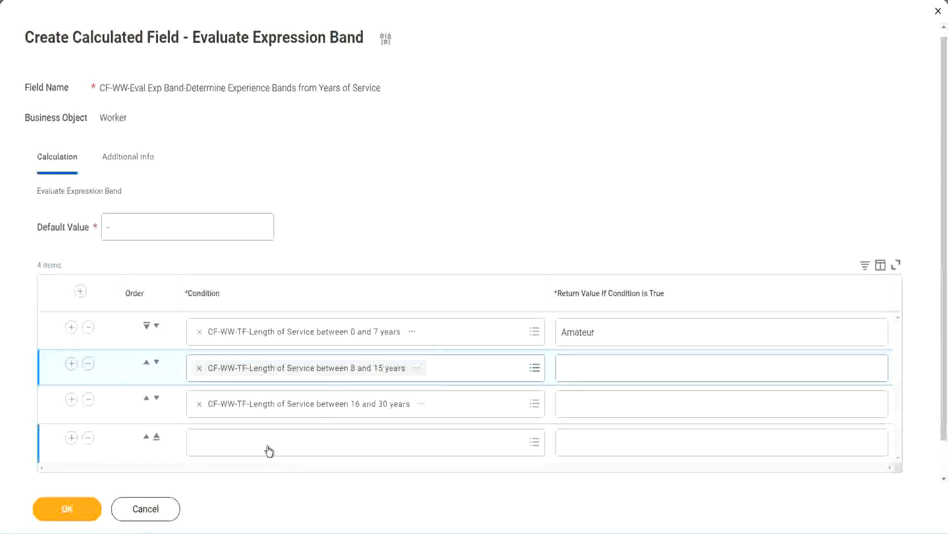
click(269, 451)
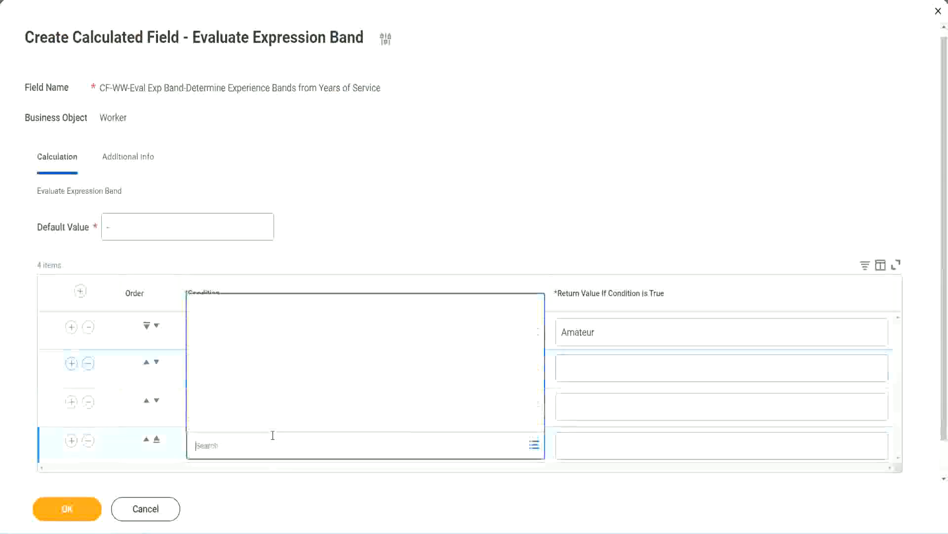
key(ctrl+v)
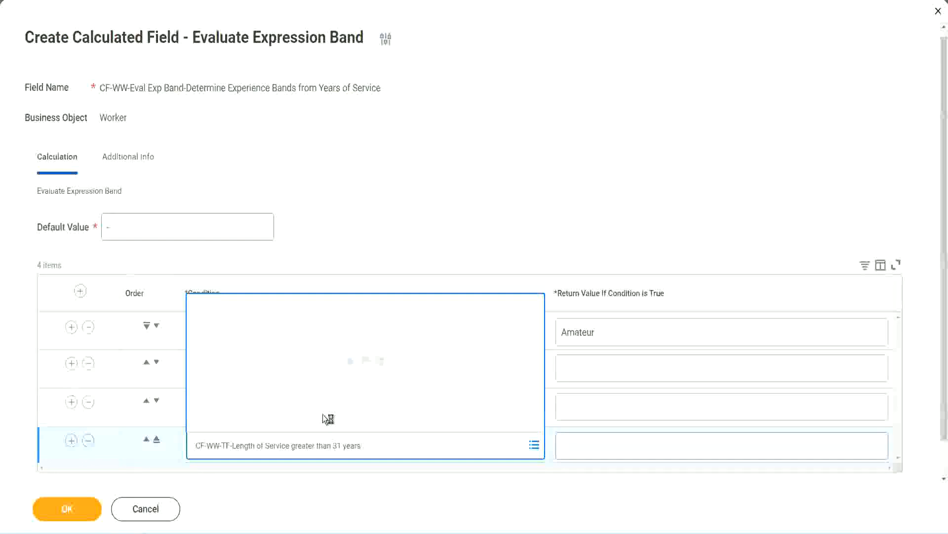
Enter the return values "Legend" for the fourth row, "Senior" for the third and "Experienced" for the second, and save the calculated field.
click(623, 444)
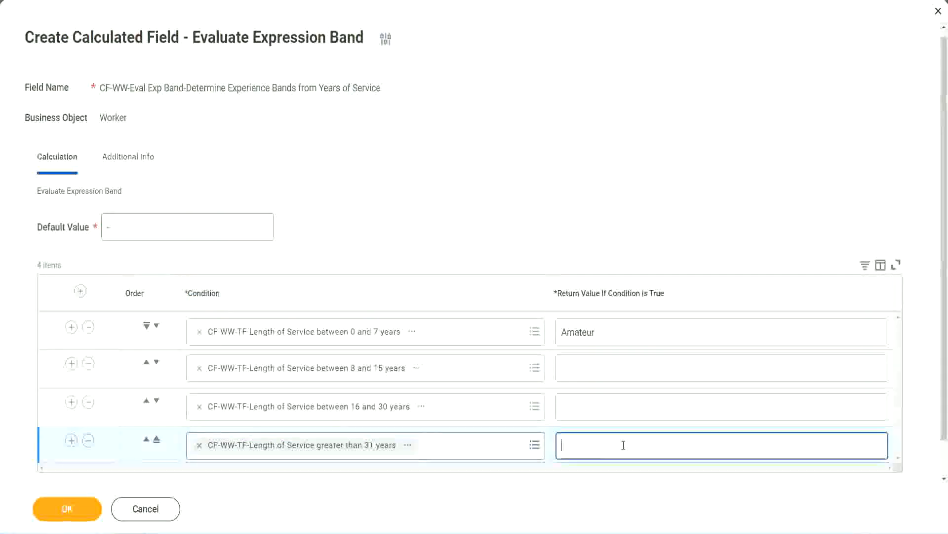
text(Le)
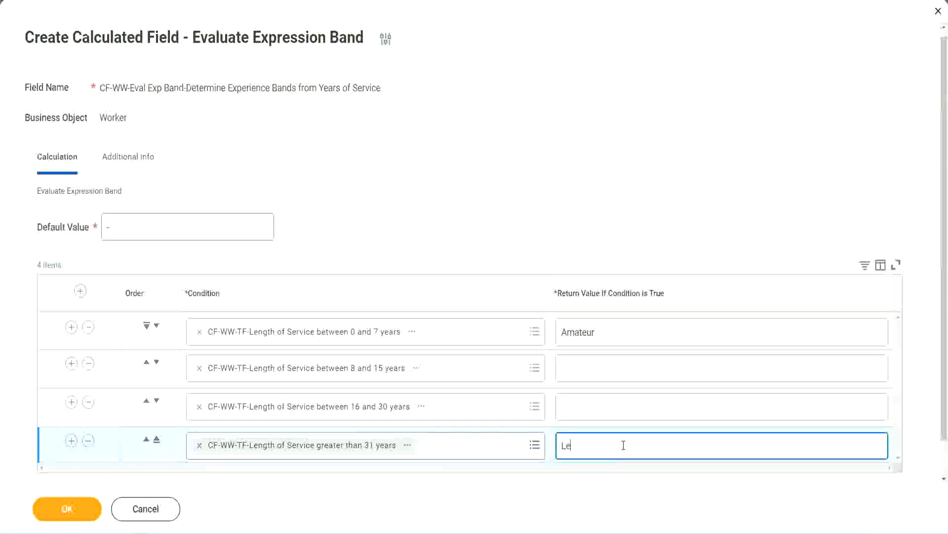
text(gend)
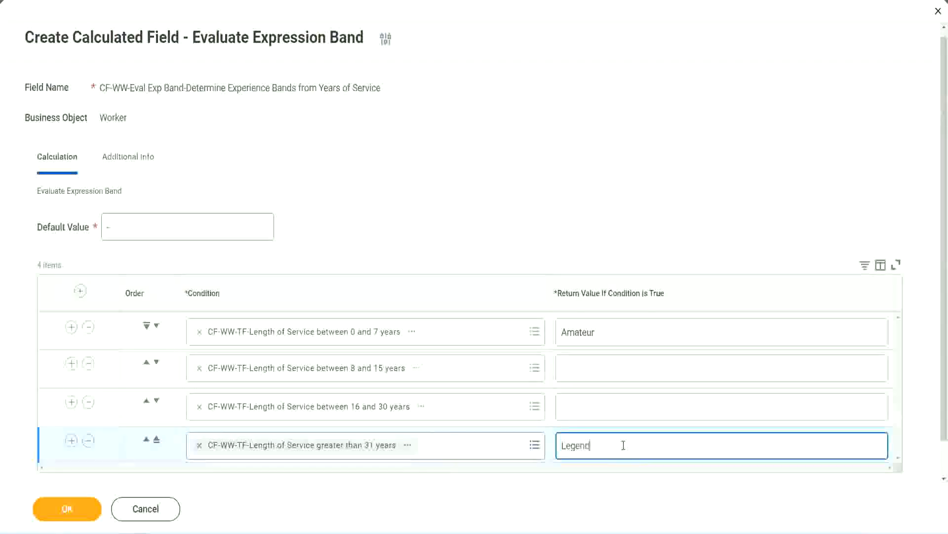
click(583, 406)
text(Senior)
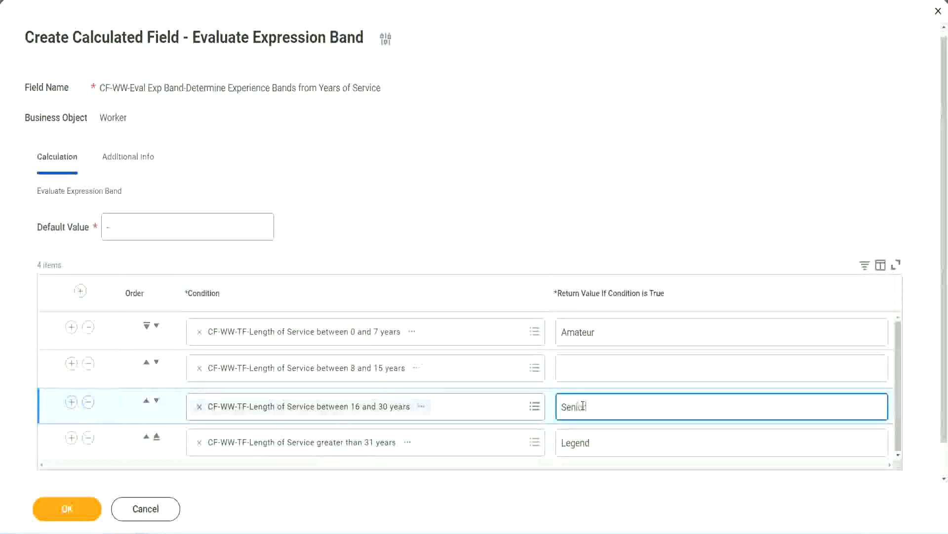
click(597, 368)
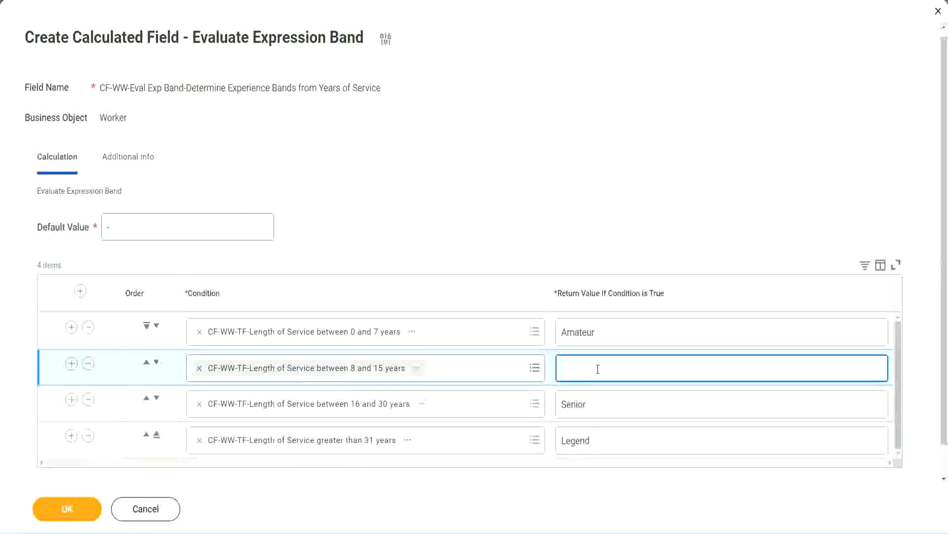
text(Experienced)
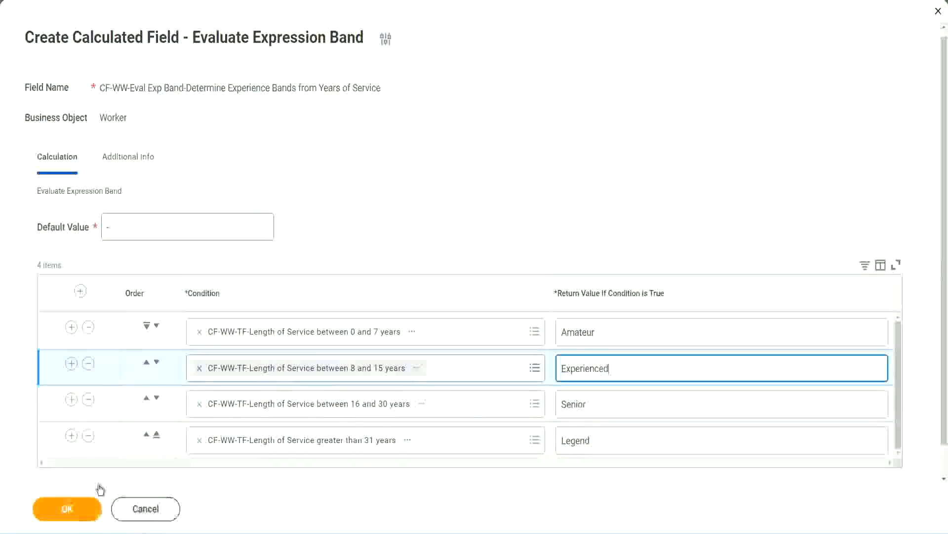
click(92, 504)
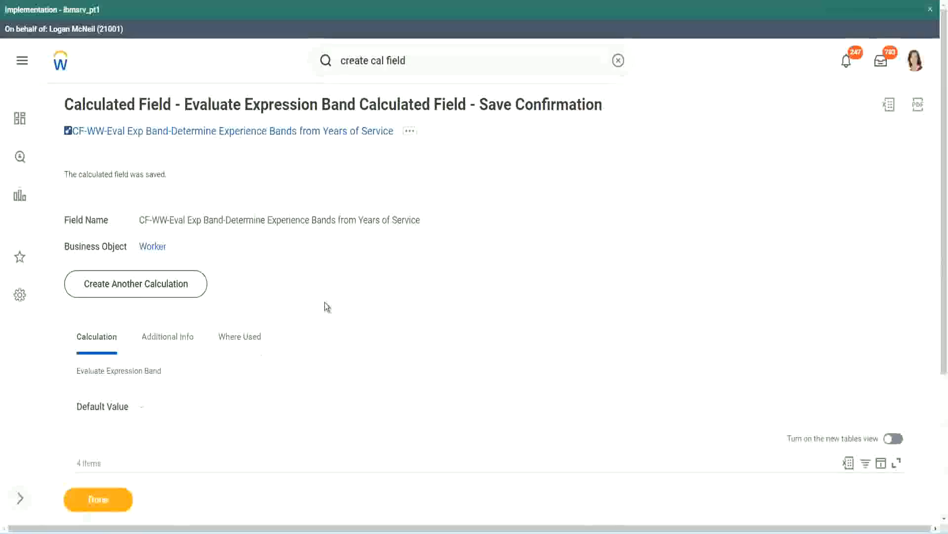
Check the return value of each condition in the saved field, and copy the calculated field's name as text.
scroll(325, 302, down, 3)
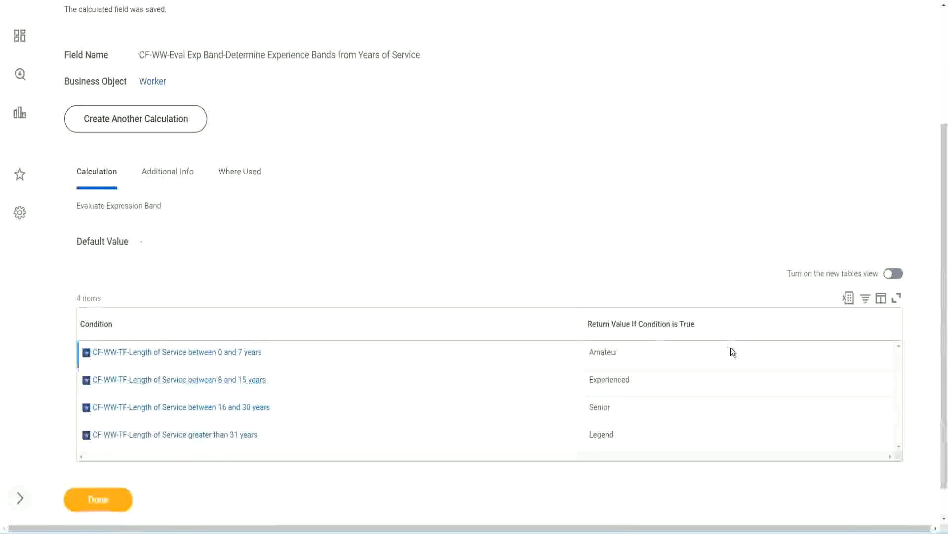
double_click(607, 351)
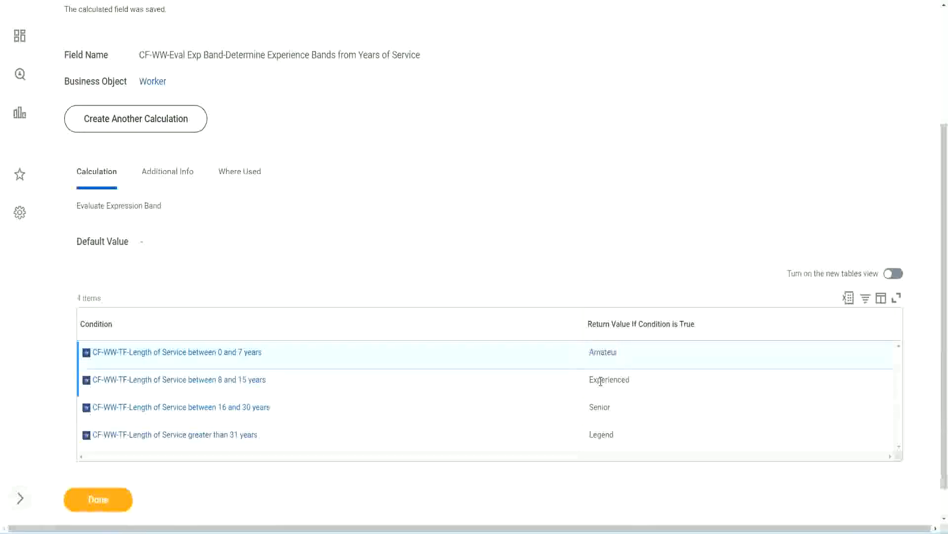
double_click(600, 379)
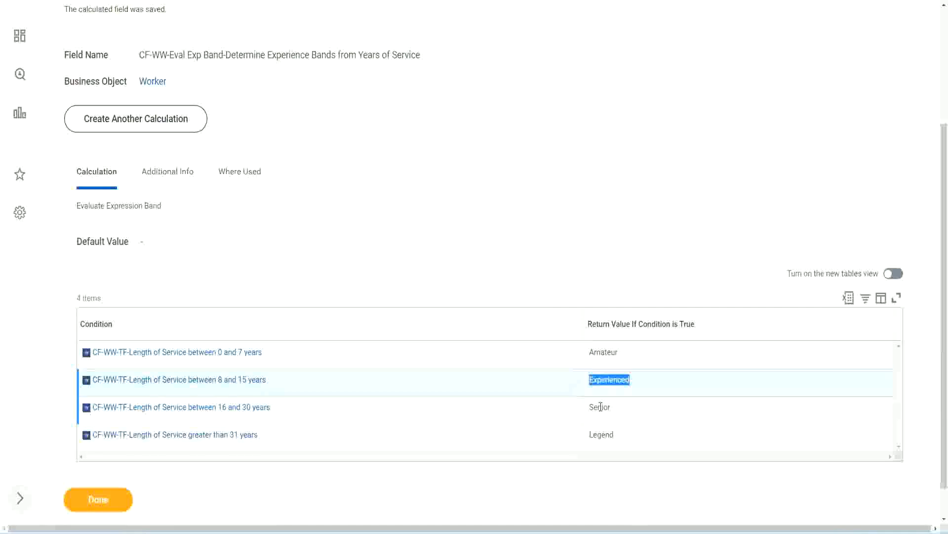
double_click(600, 407)
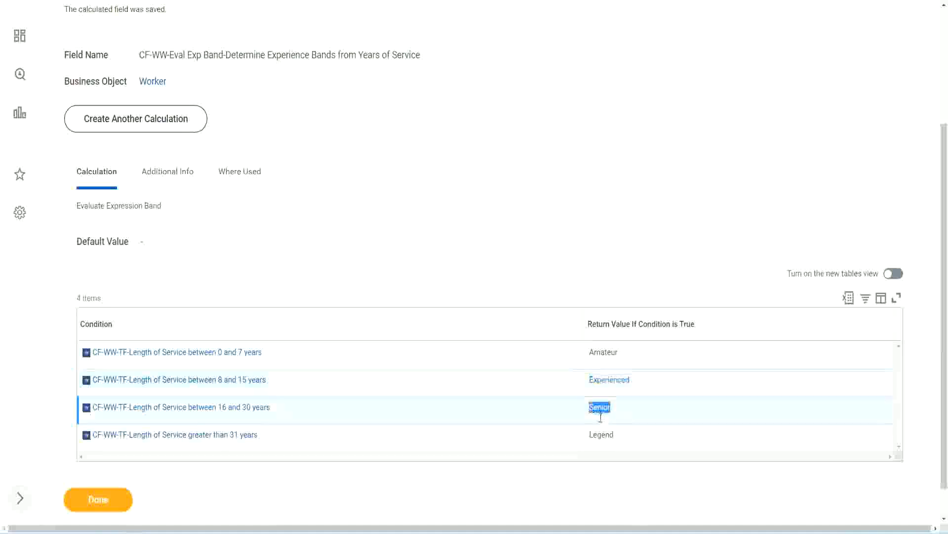
click(604, 431)
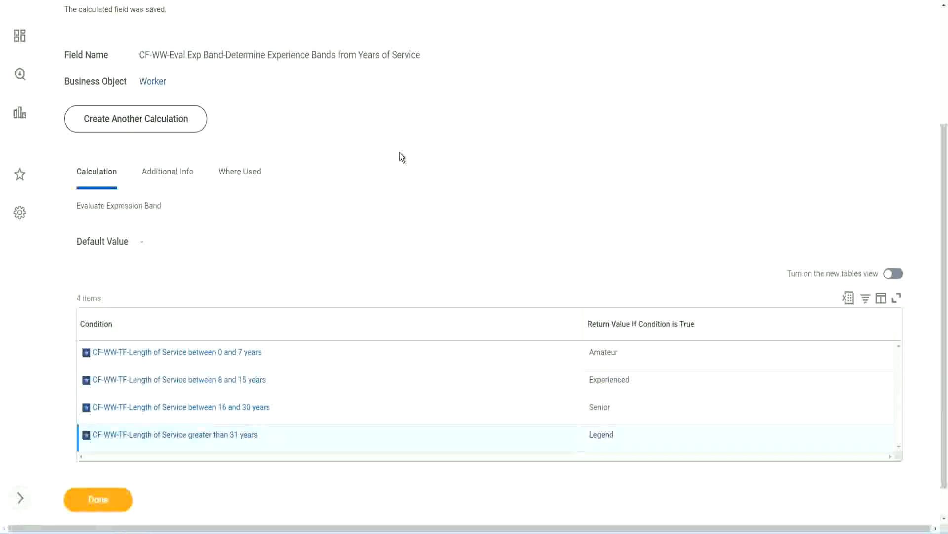
scroll(399, 152, up, 3)
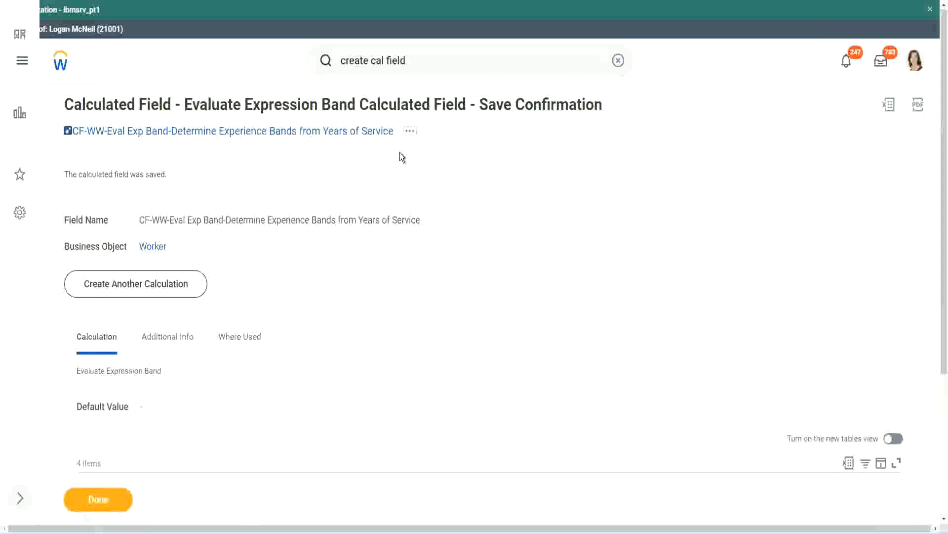
right_click(311, 135)
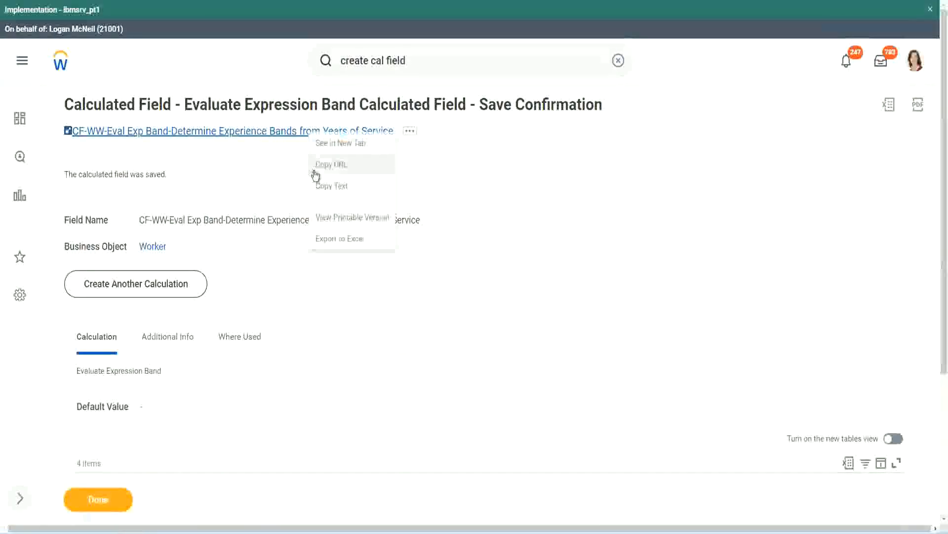
click(328, 185)
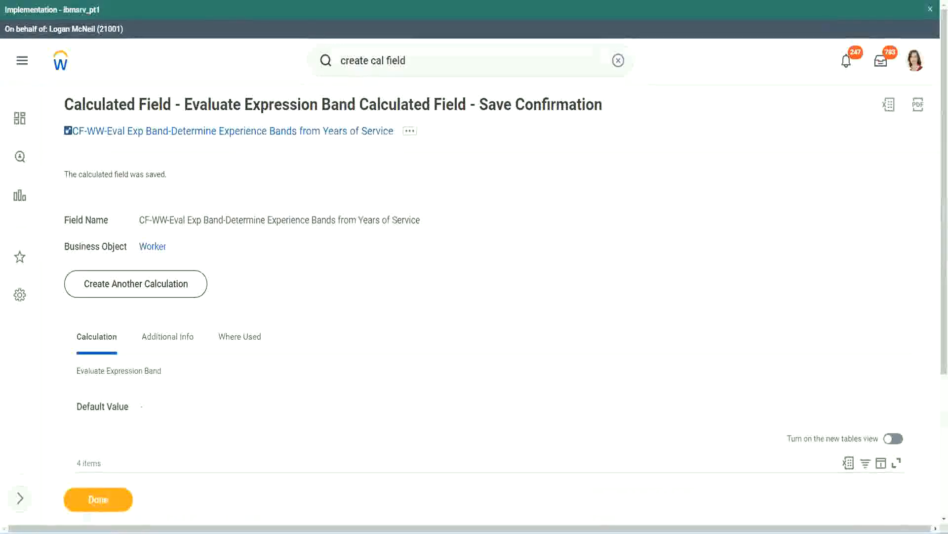
Review the saved field's conditions and return values, and compare them with the "Calculated Fields - Functions" slide.
scroll(313, 382, down, 2)
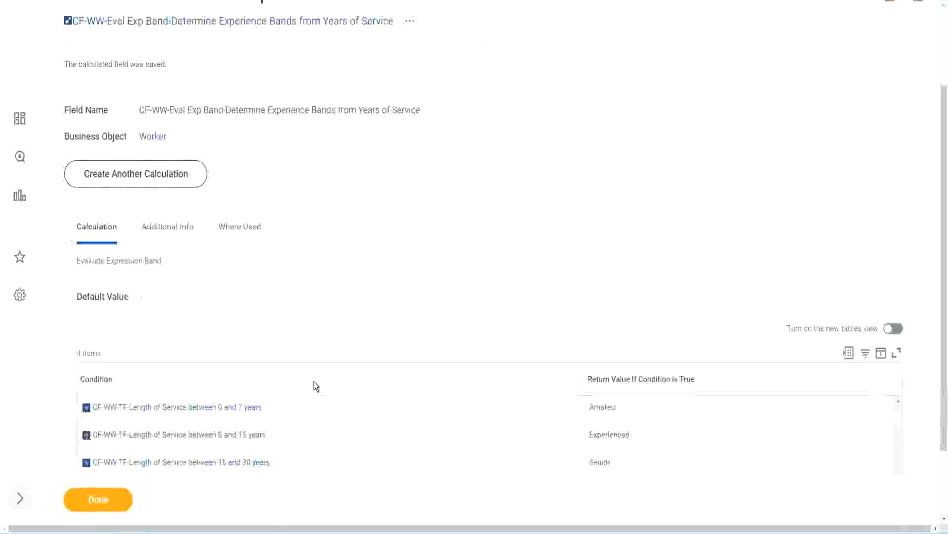
scroll(314, 383, down, 1)
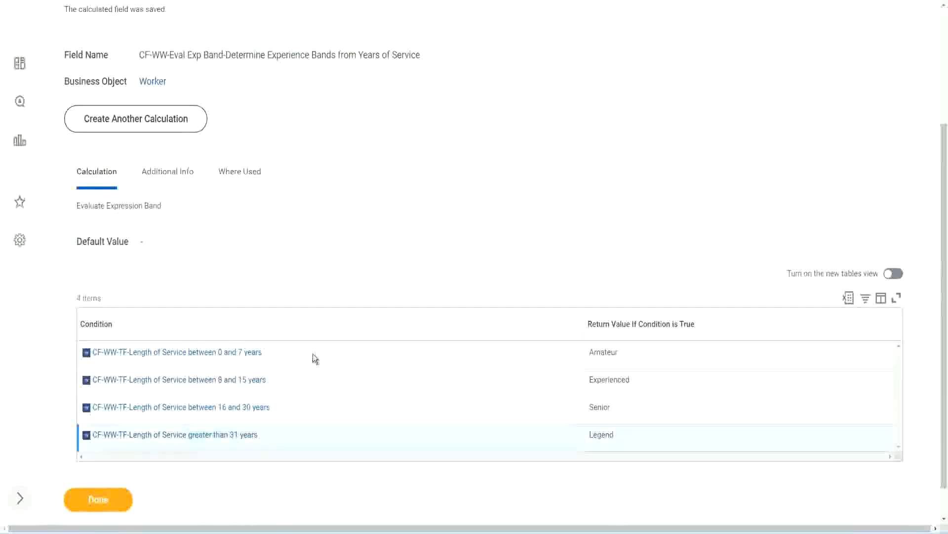
scroll(319, 349, down, 1)
scroll(330, 222, up, 2)
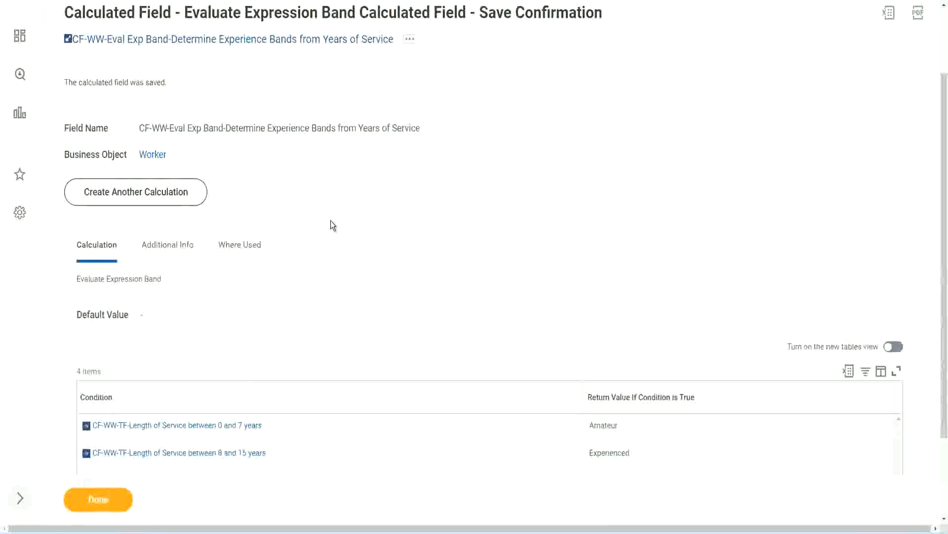
scroll(330, 222, down, 2)
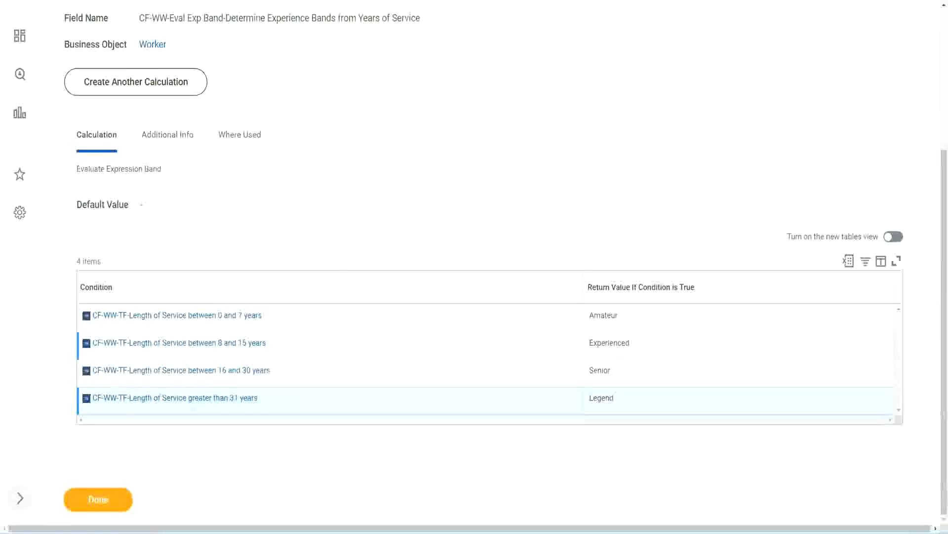
key(alt+Tab)
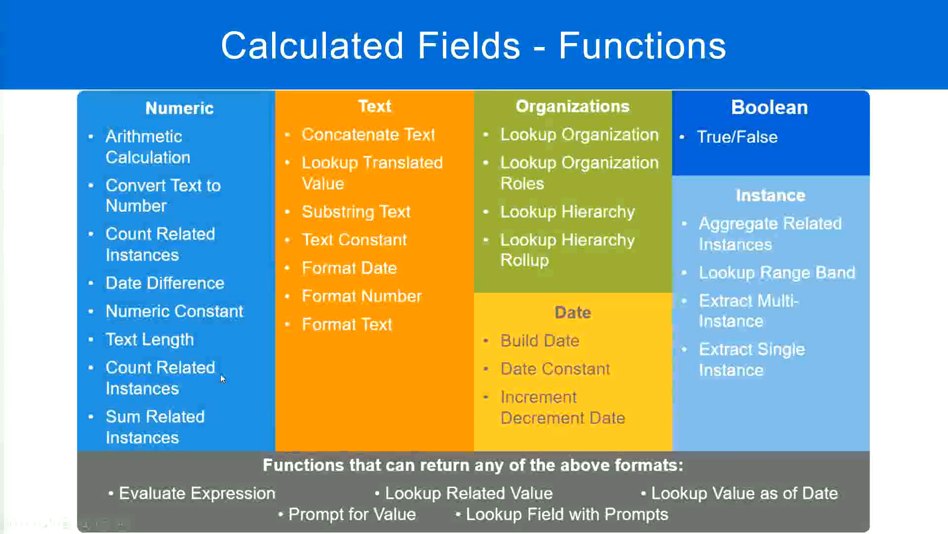
key(alt+Tab)
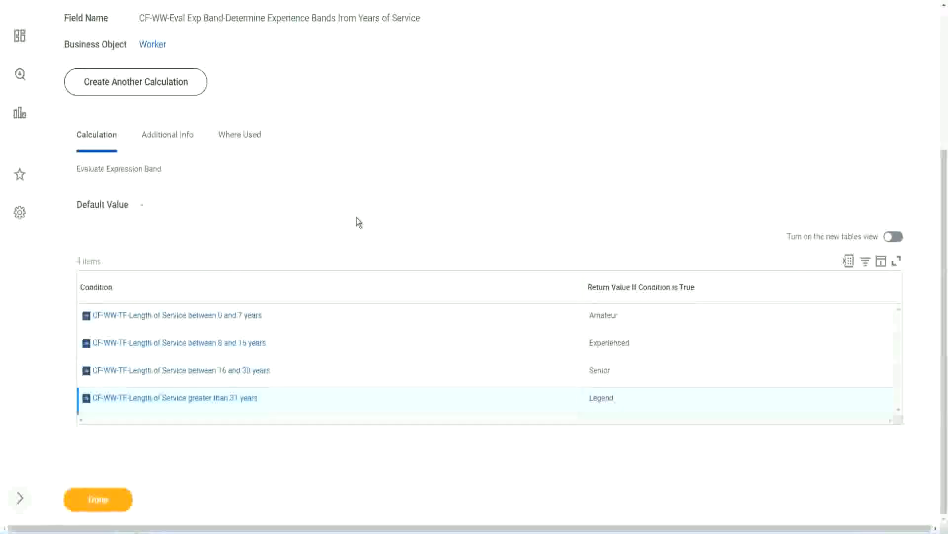
scroll(357, 218, up, 1)
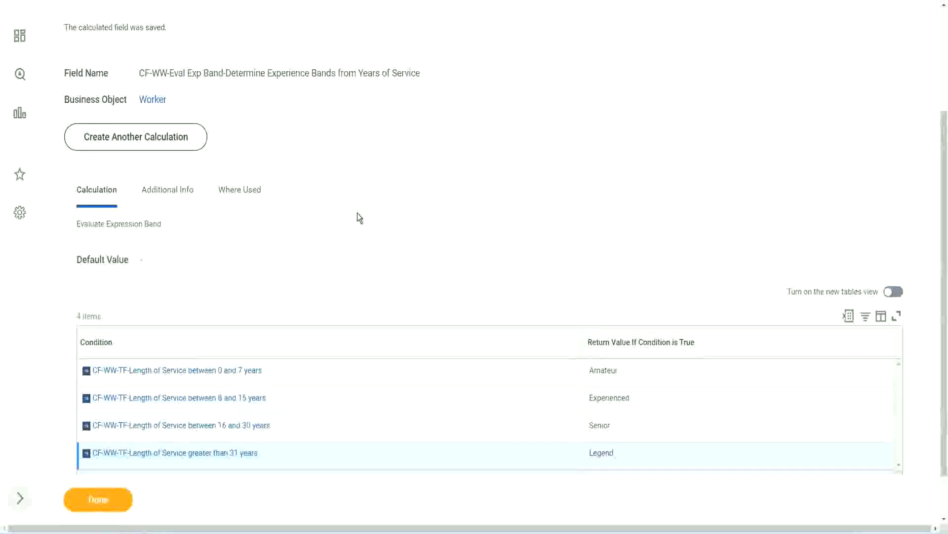
scroll(357, 212, up, 3)
scroll(357, 213, down, 4)
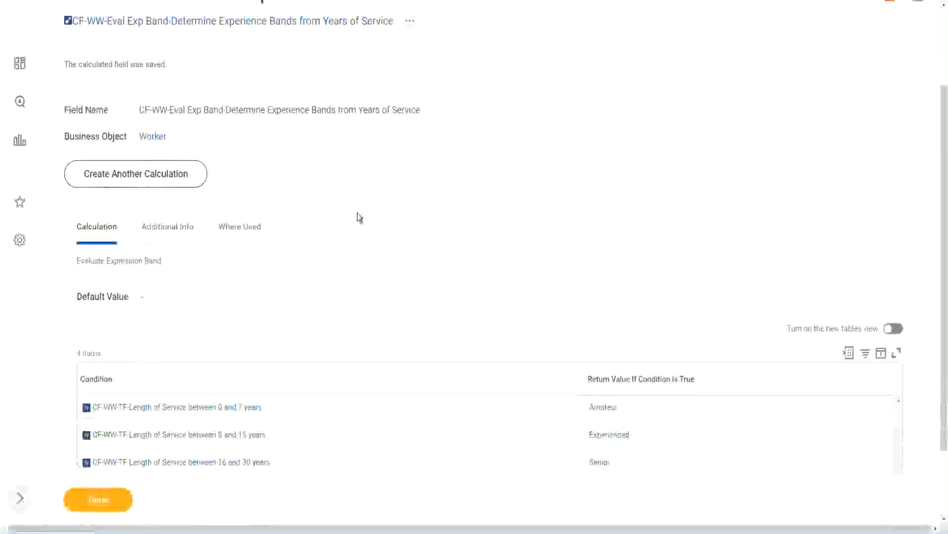
Close the save confirmation and open the WW Employee Details custom report for editing.
click(110, 498)
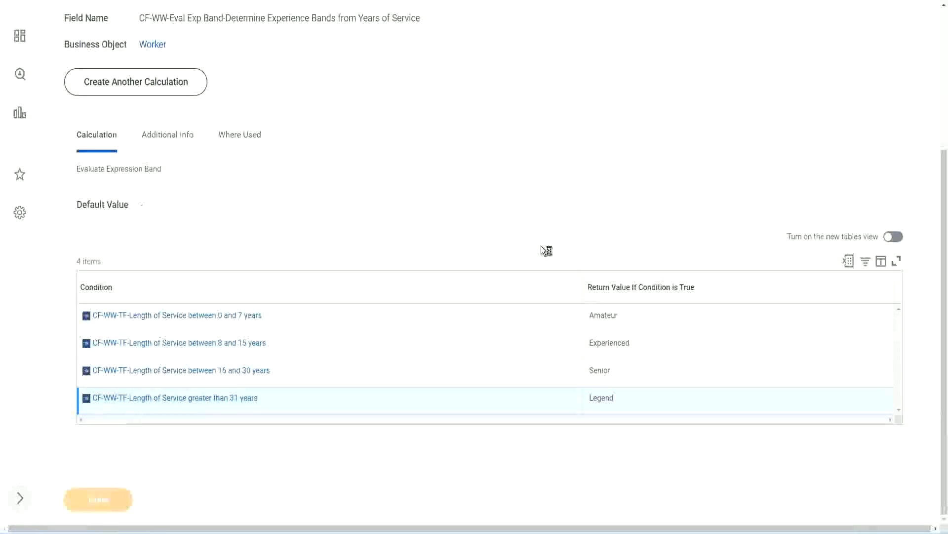
scroll(426, 225, down, 3)
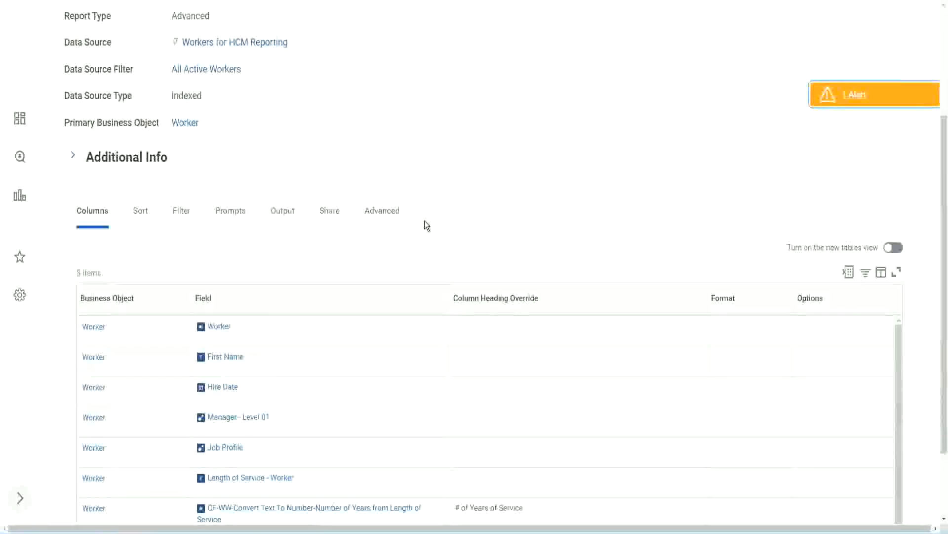
scroll(425, 221, up, 3)
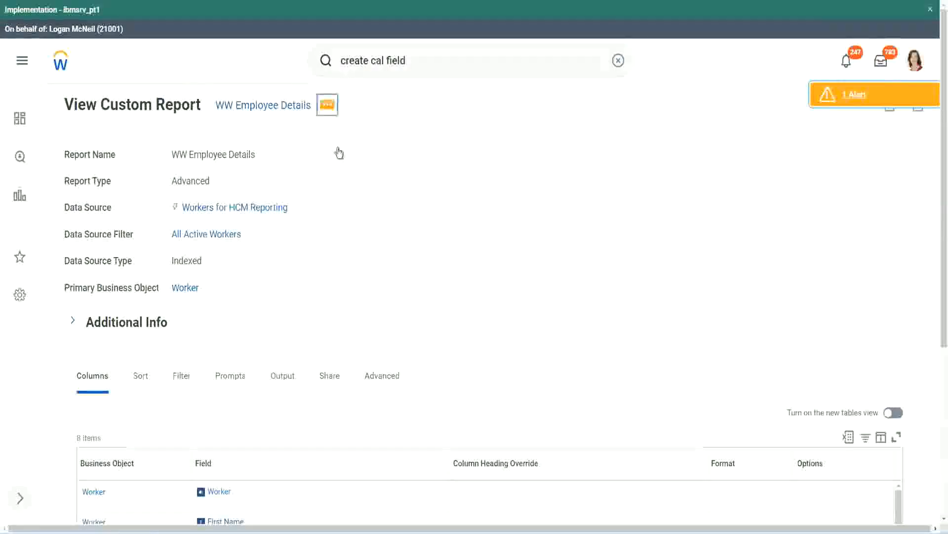
click(327, 104)
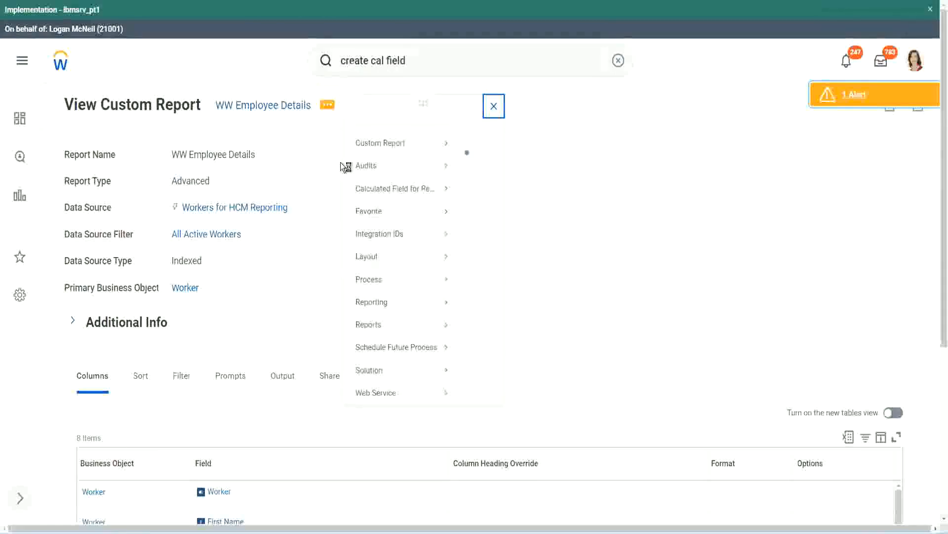
mouse_move(403, 162)
click(478, 159)
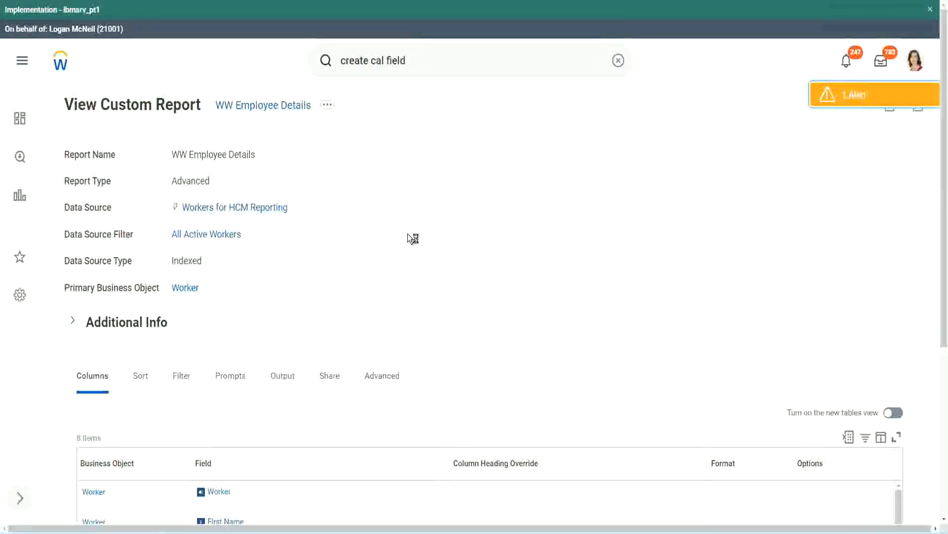
Add a new column row for the Worker business object below the Experience Bands column of the report.
scroll(407, 234, down, 1)
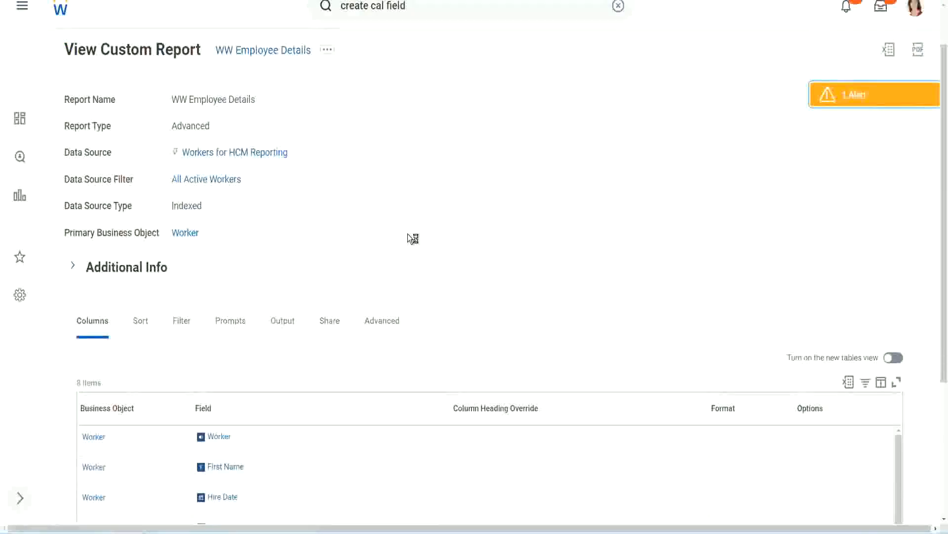
scroll(407, 233, down, 4)
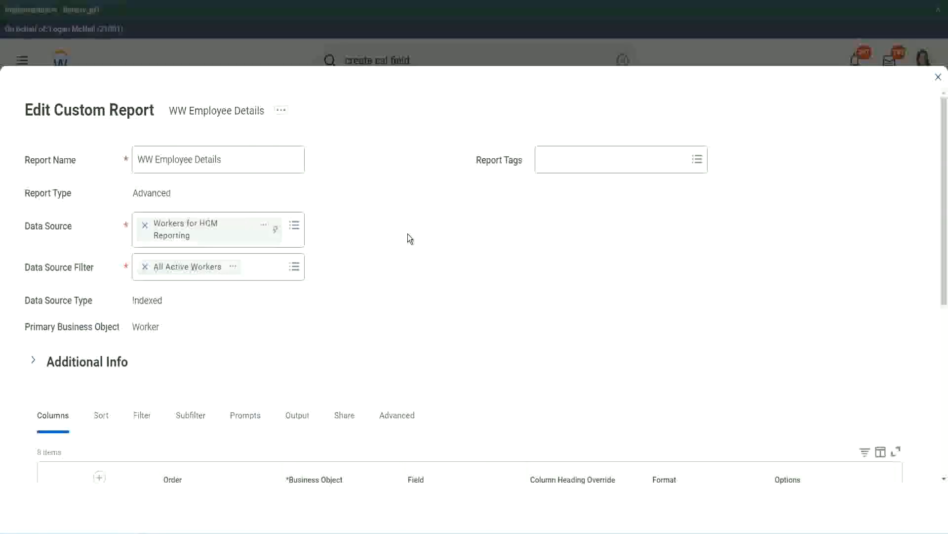
scroll(408, 234, down, 8)
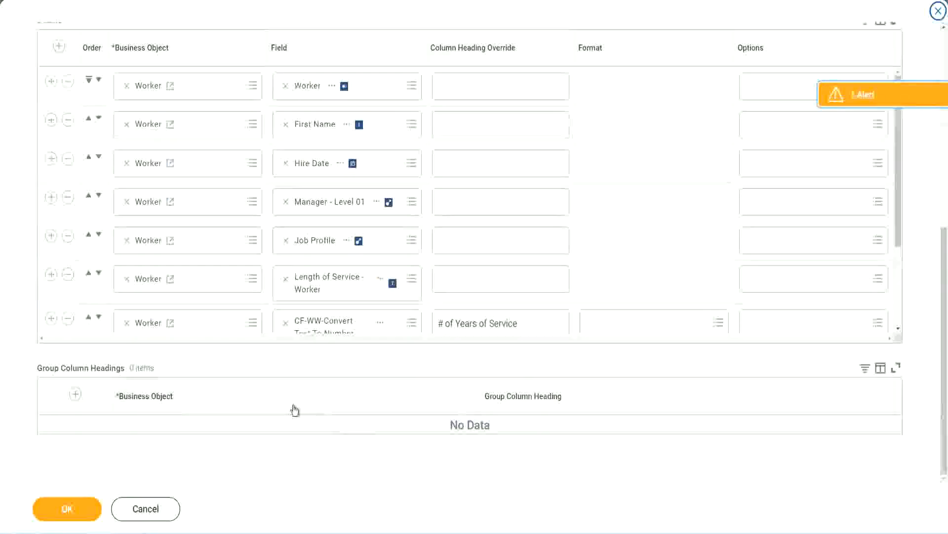
scroll(174, 273, down, 3)
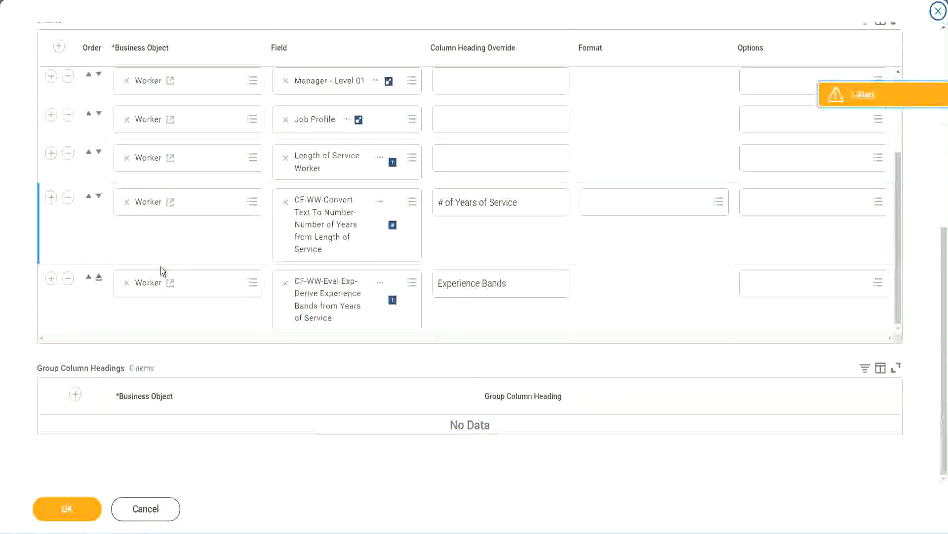
click(51, 278)
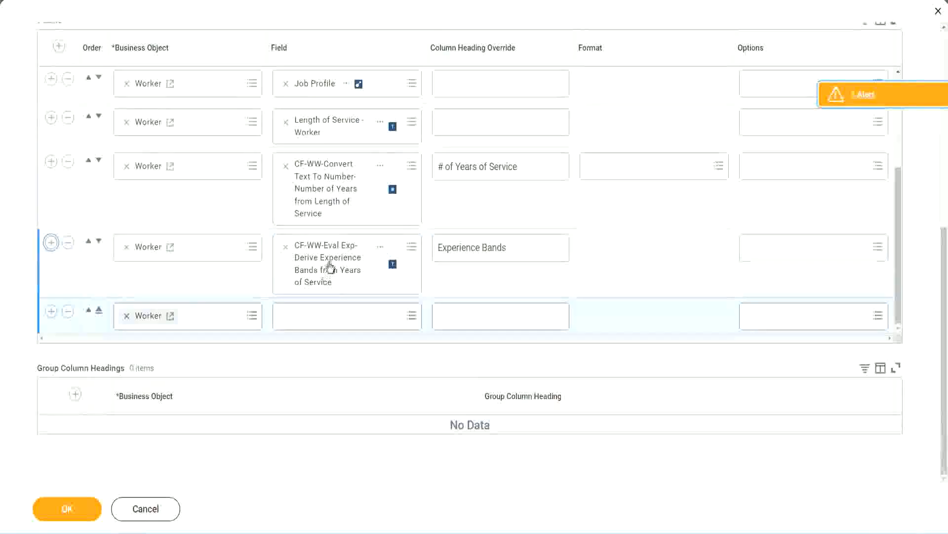
Copy the name of the Experience Bands column's calculated field and use it as search text for the new row's field.
right_click(331, 267)
click(358, 320)
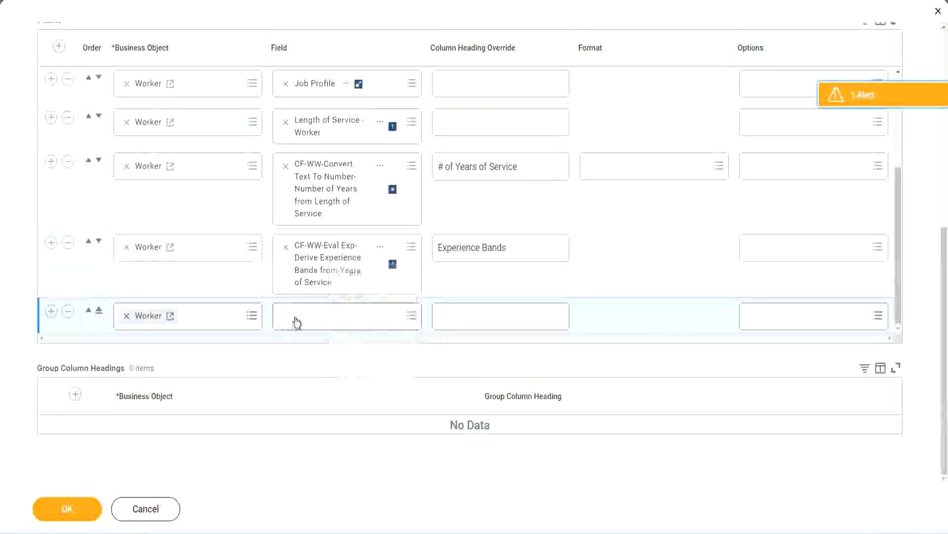
click(354, 322)
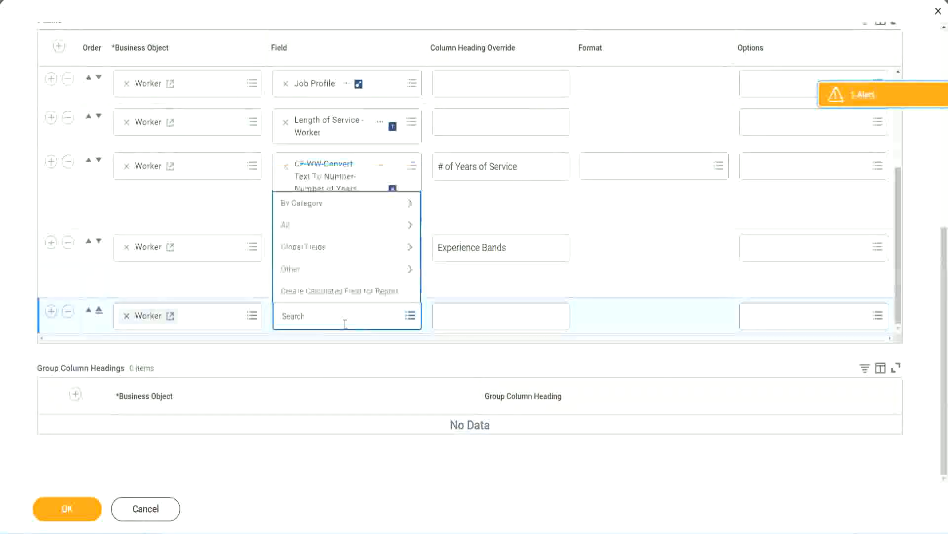
key(ctrl+v)
drag(347, 313, 247, 316)
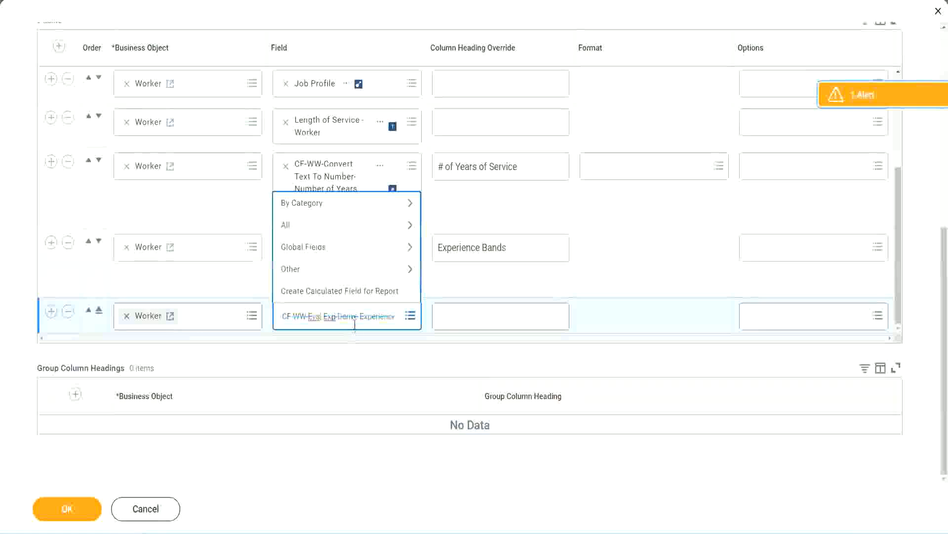
Change the field search to "CF-WW-Eval Exp Band" and select "CF-WW-Eval Exp Band-Determine Experience Bands from Years of Service" for the new row.
text(Band)
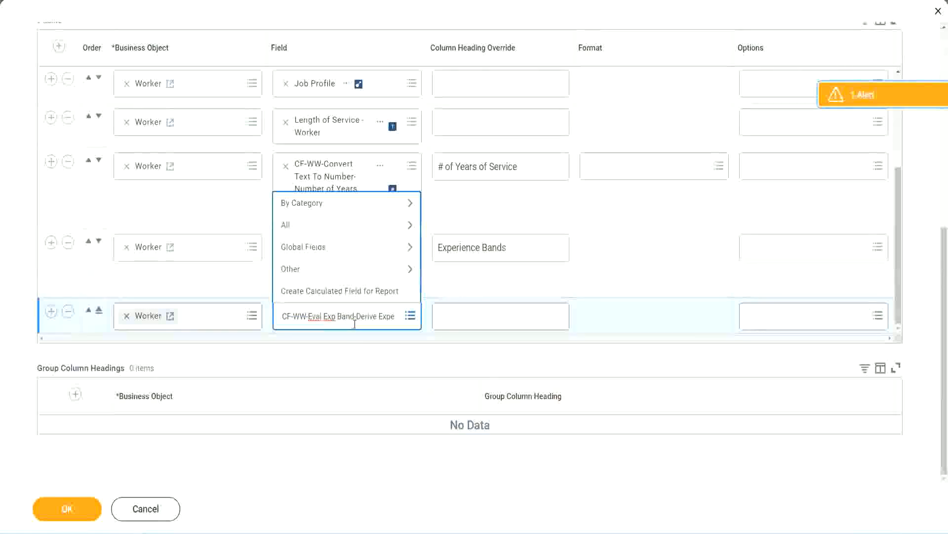
key(Delete)
key(Delete)
key(Delete)
key(Delete)
key(Delete)
key(Delete)
key(Delete)
key(Delete)
key(Delete)
key(Delete)
key(Delete)
key(Delete)
key(Delete)
key(Delete)
key(Delete)
key(Delete)
key(Delete)
key(Delete)
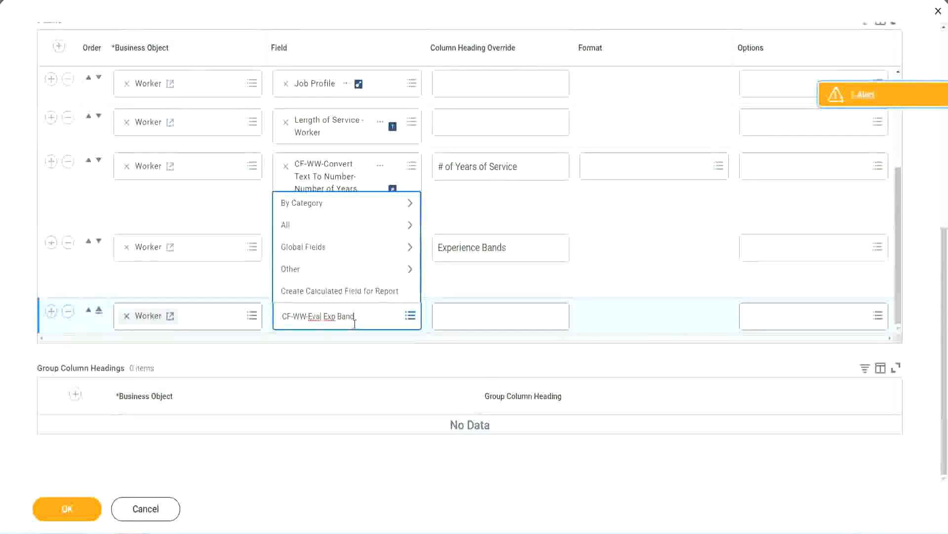
key(Return)
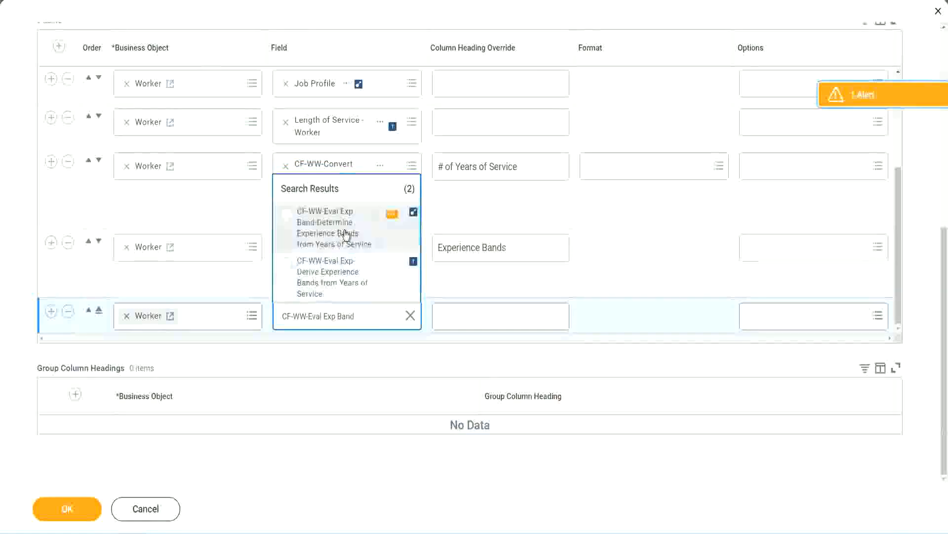
click(345, 234)
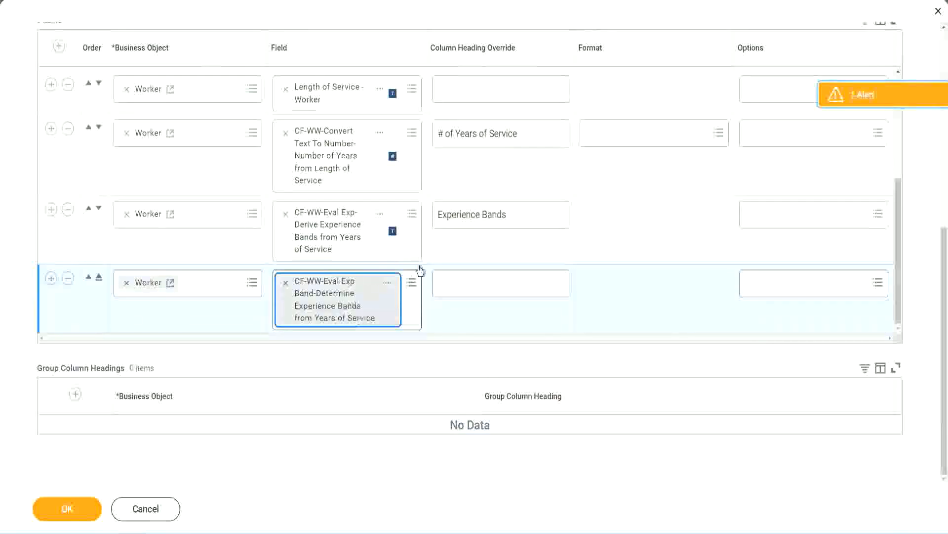
Copy the "Experience Bands" heading override to the new row and extend it to "Experience Bands (Eval Exp Bands)".
click(521, 215)
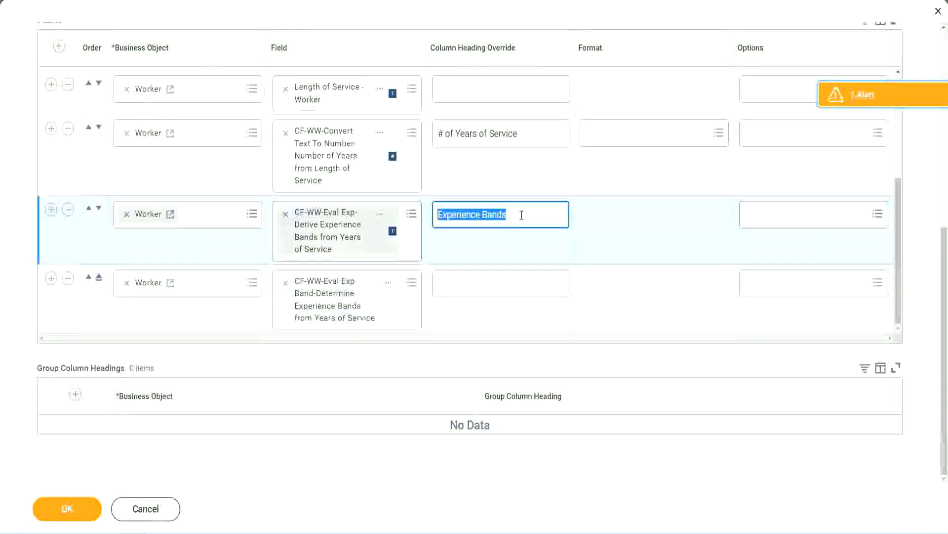
click(461, 282)
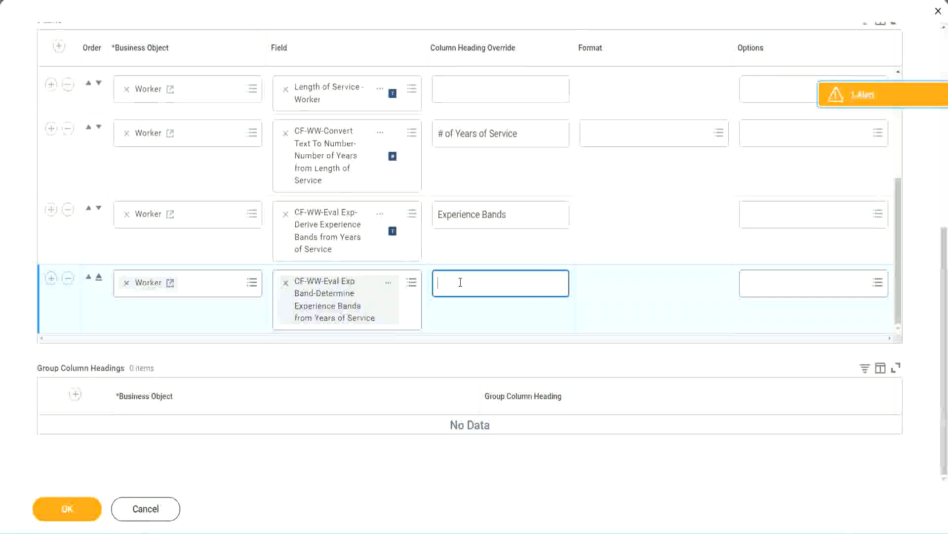
key(ctrl+v)
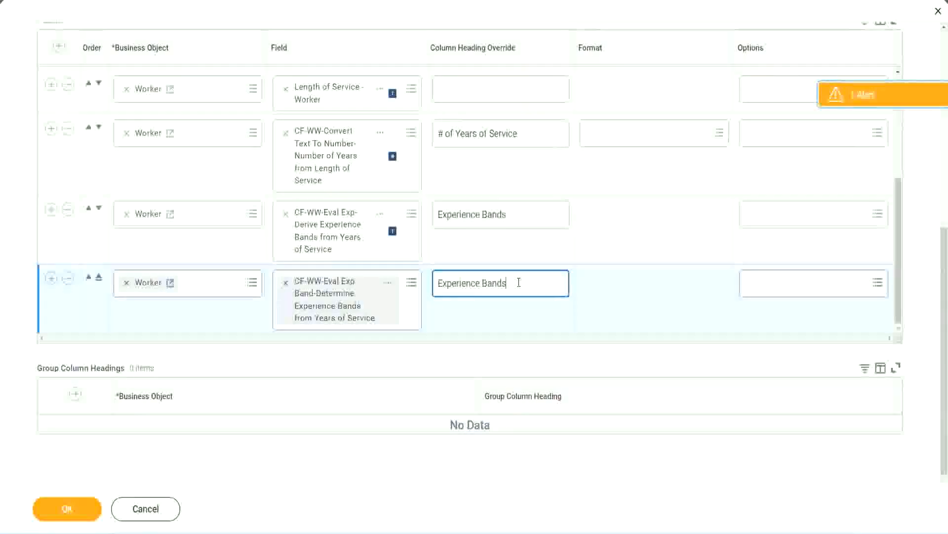
text(()
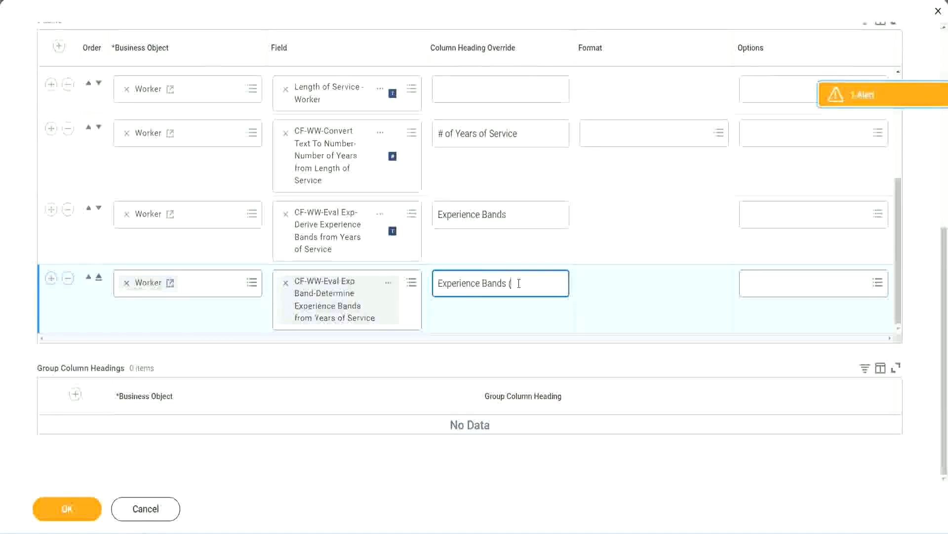
text(Eval Exp)
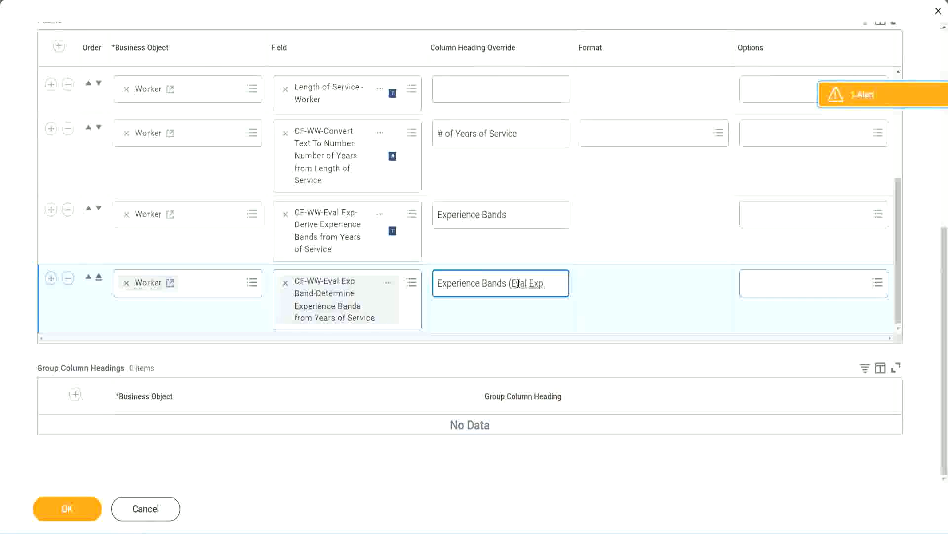
text( Bands))
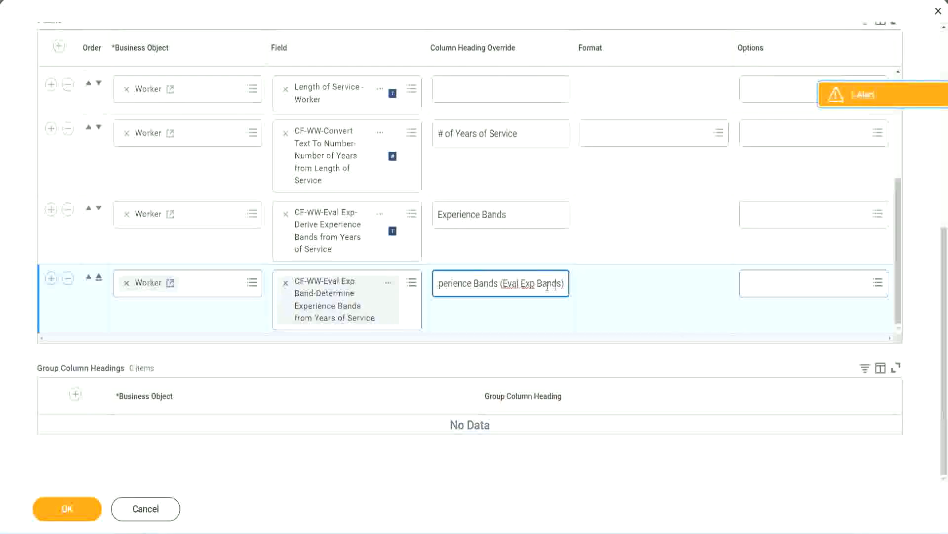
double_click(529, 283)
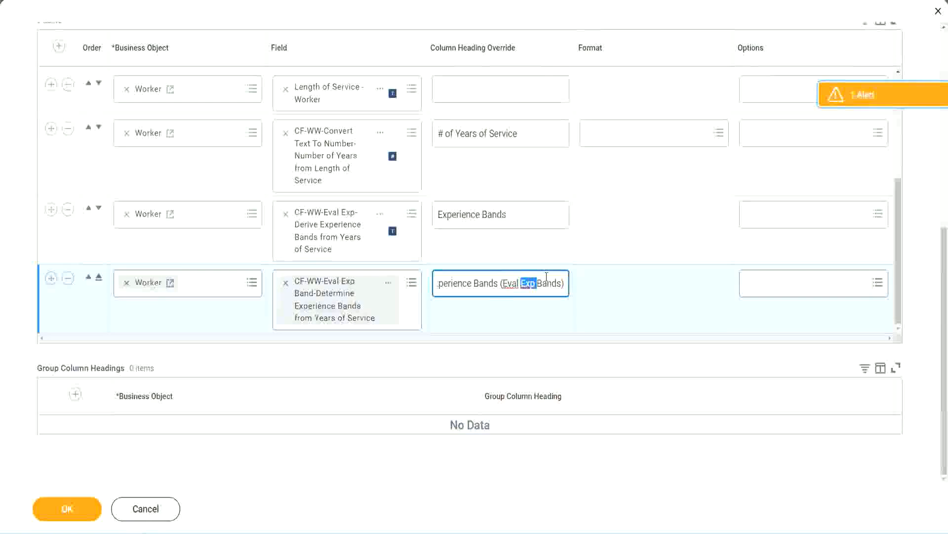
click(547, 278)
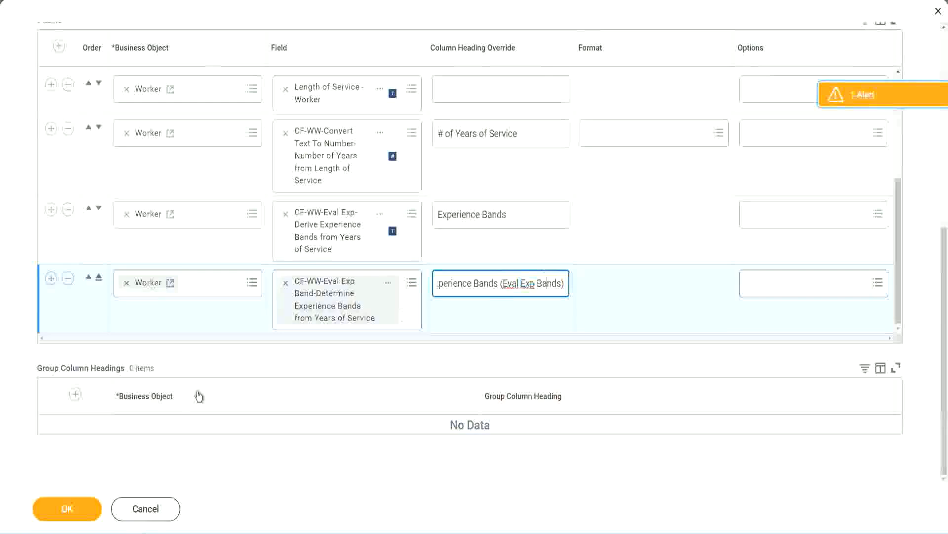
Save the changes to the WW Employee Details report and run it.
click(73, 512)
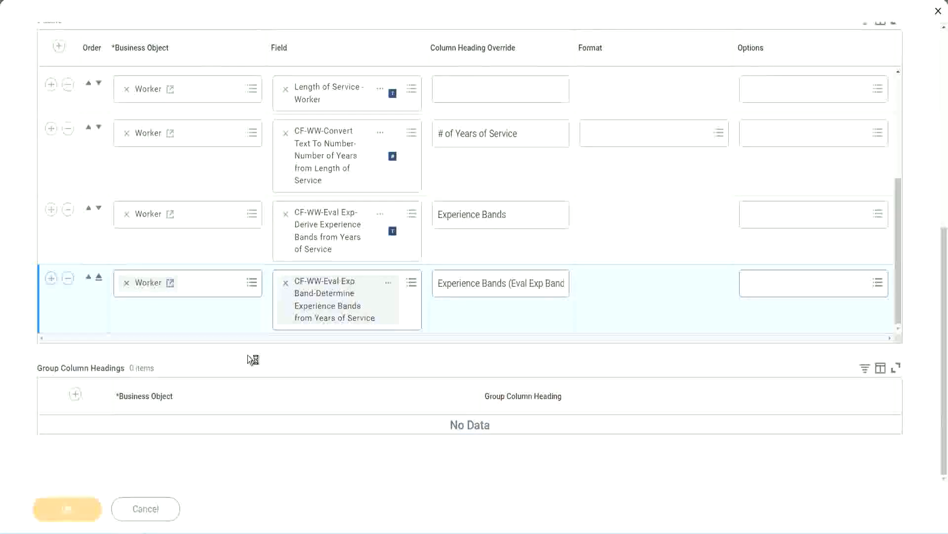
click(110, 500)
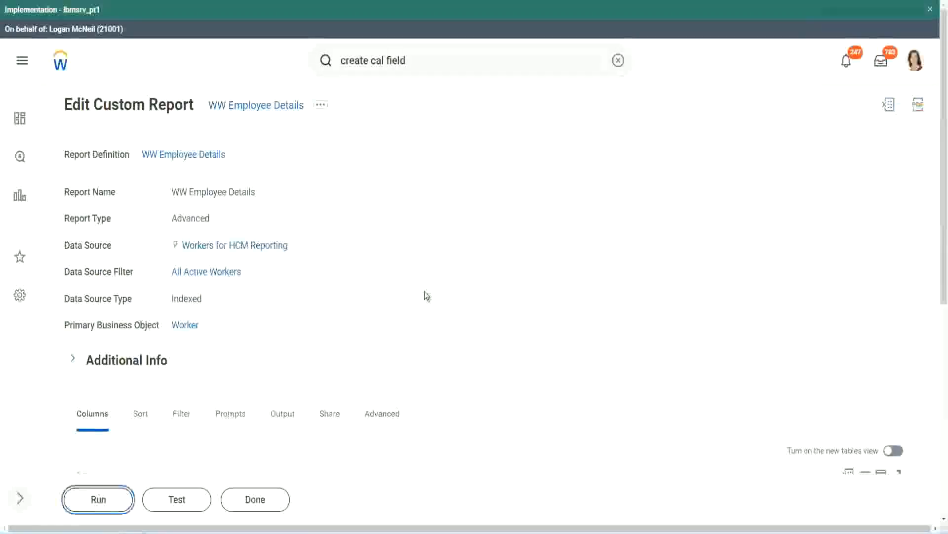